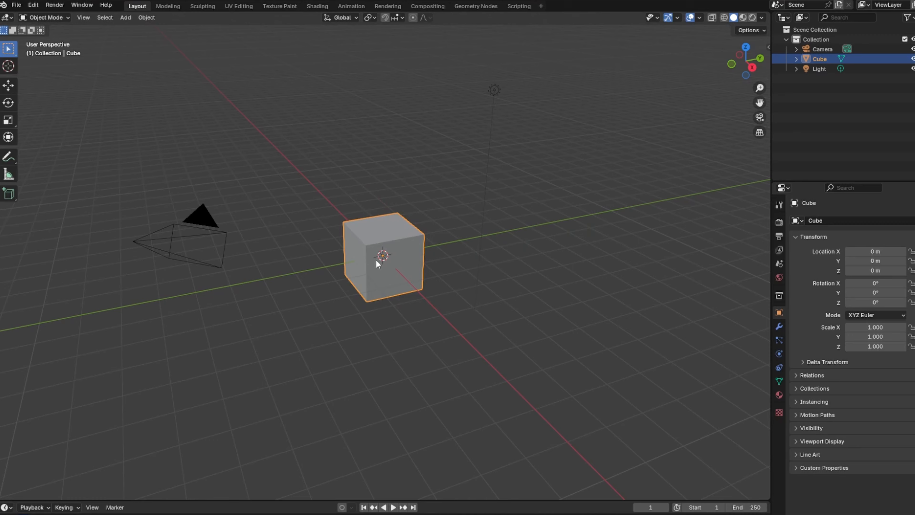
- Delete the default cube and import 01HumanM_Model.fbx with the default import options
right_click(376, 260)
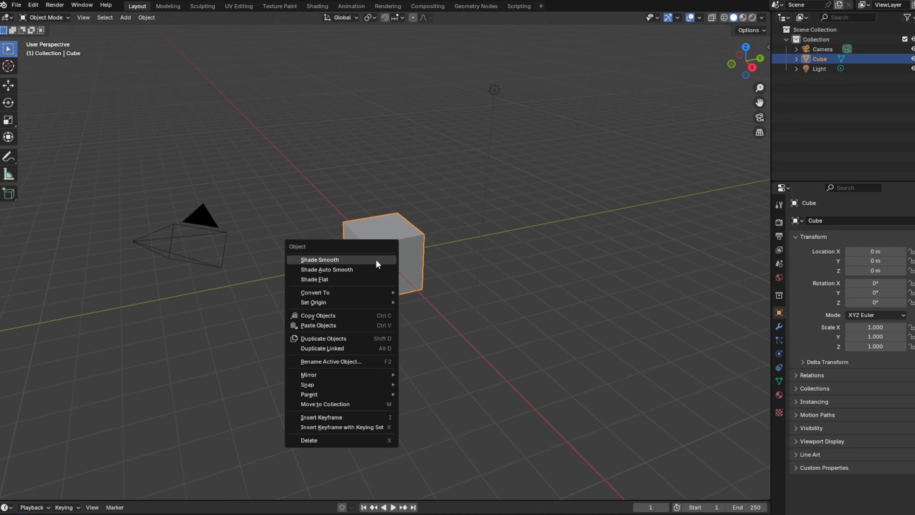
left_click(390, 440)
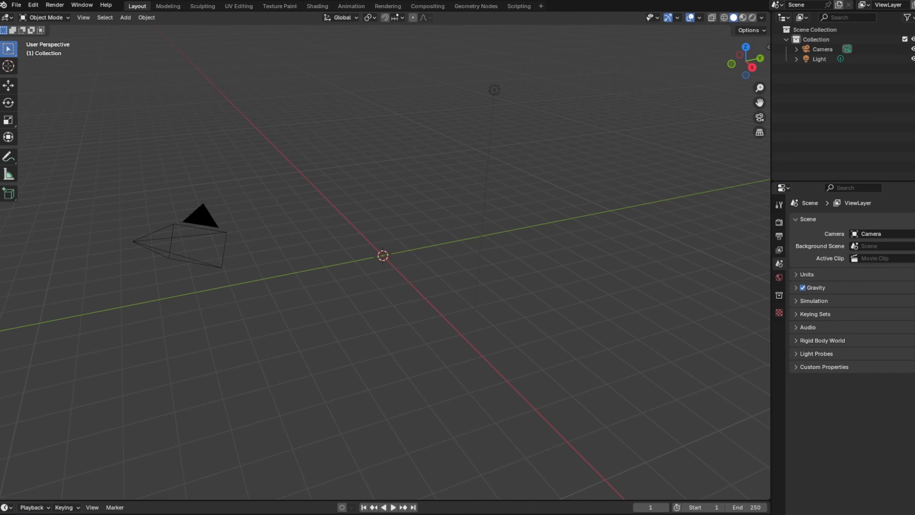
left_click_drag(420, 379, 418, 376)
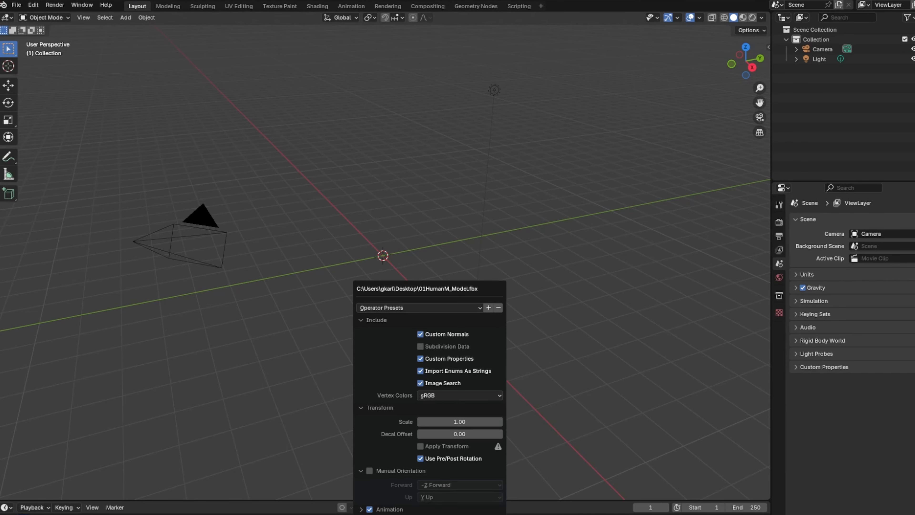
key("Return")
- Select the human body mesh and add an empty hair curves object to it
key("KP_1")
scroll(338, 289, "up", 10)
middle_click_drag(338, 289, 338, 497, "shift")
key("n")
left_click(651, 45)
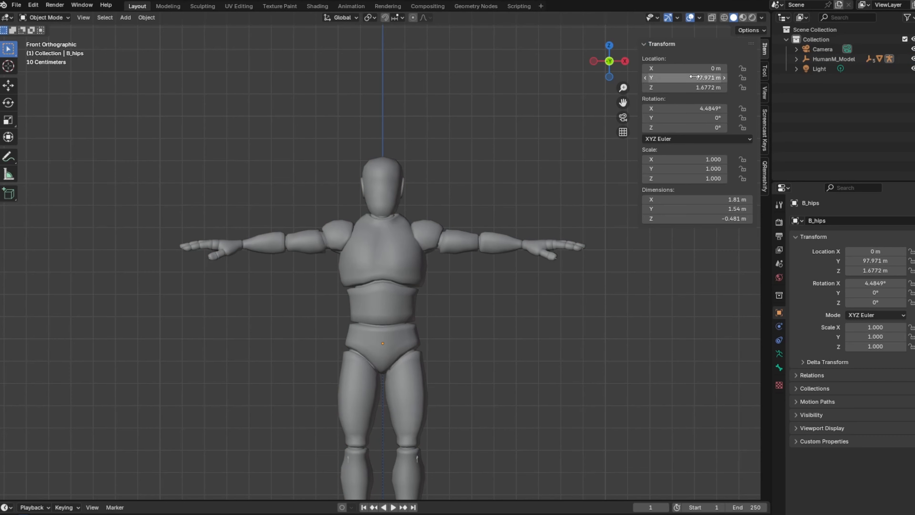
key("KP_1")
key("KP_5")
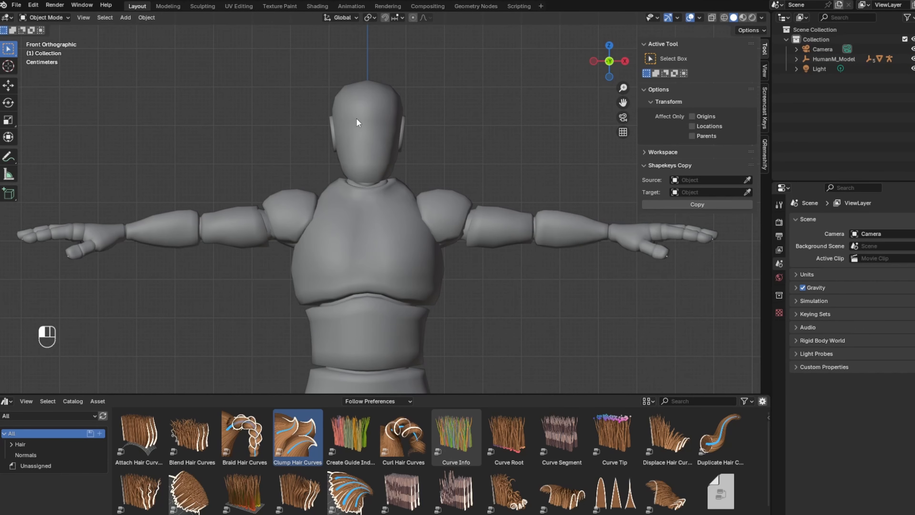
left_click(357, 119)
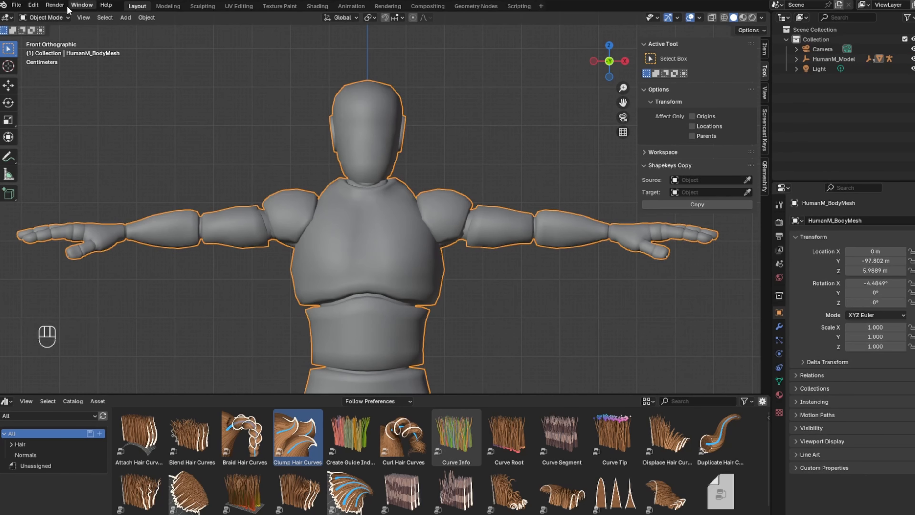
left_click(56, 16)
left_click(125, 18)
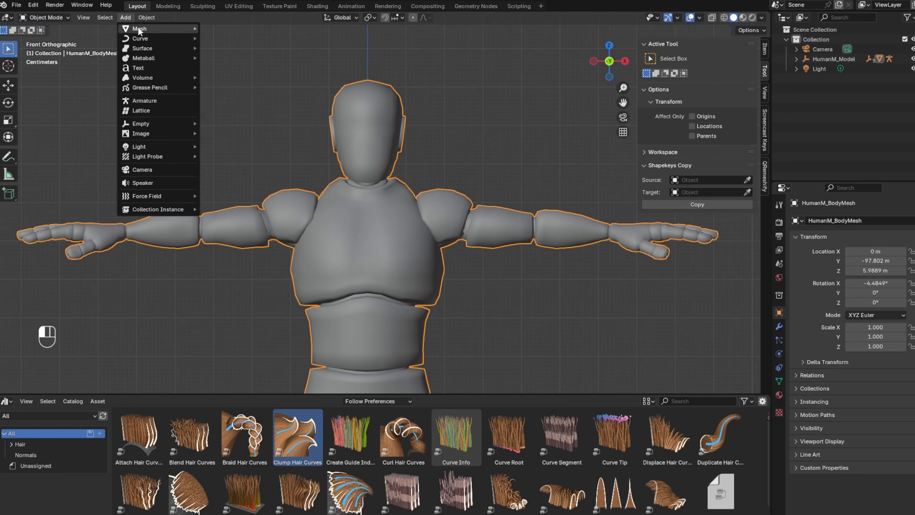
mouse_move(173, 37)
left_click(233, 94)
- Switch the hair curves object to Sculpt Mode, facing the back of the head
left_click(63, 17)
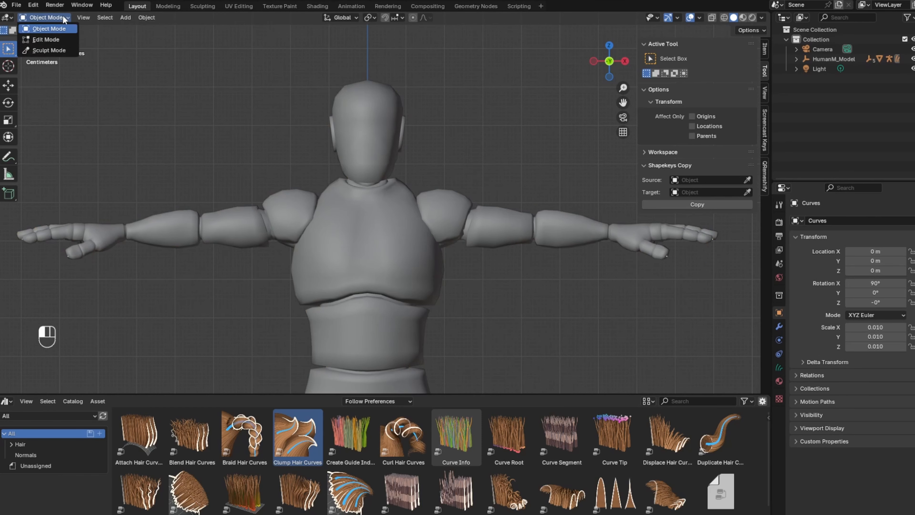
left_click(48, 51)
scroll(367, 134, "up", 4)
left_click_drag(622, 103, 621, 286)
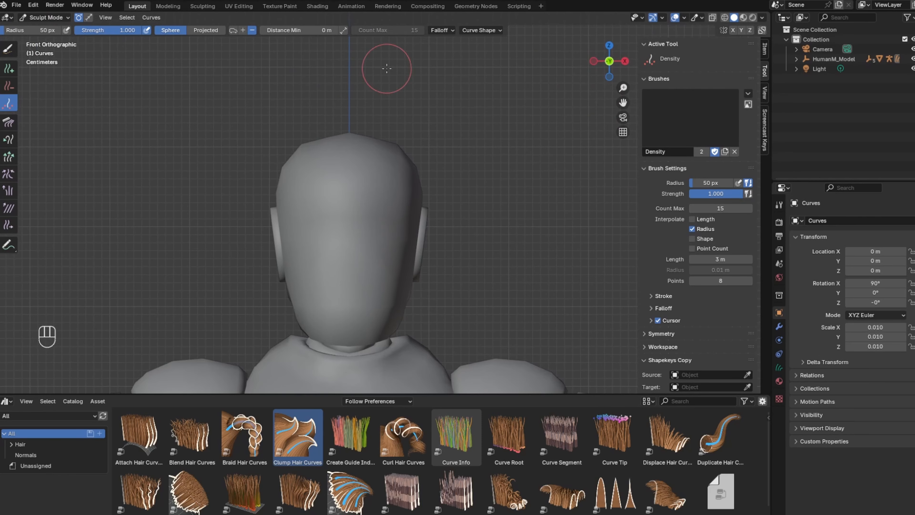
middle_click_drag(318, 138, 93, 159)
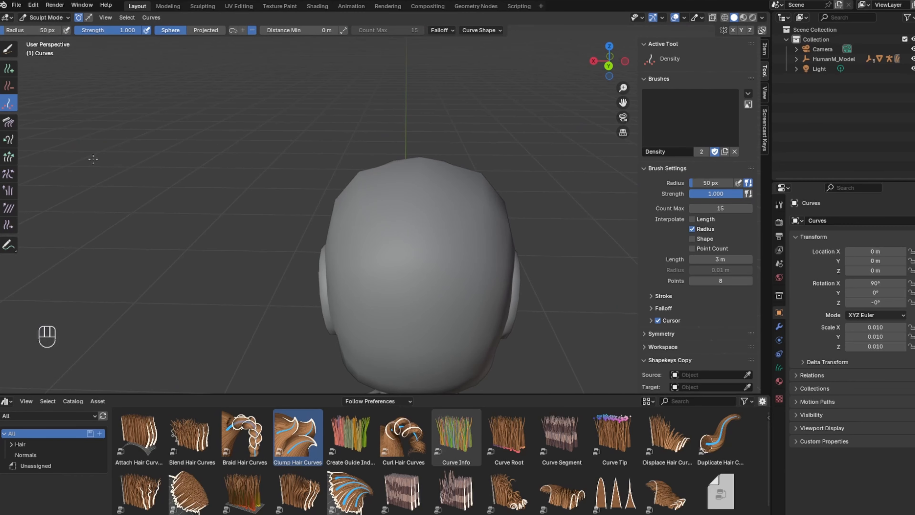
- Set the Density brush to add curves with a minimum distance of 0.001 m and try a dab on the back of the head
left_click(479, 30)
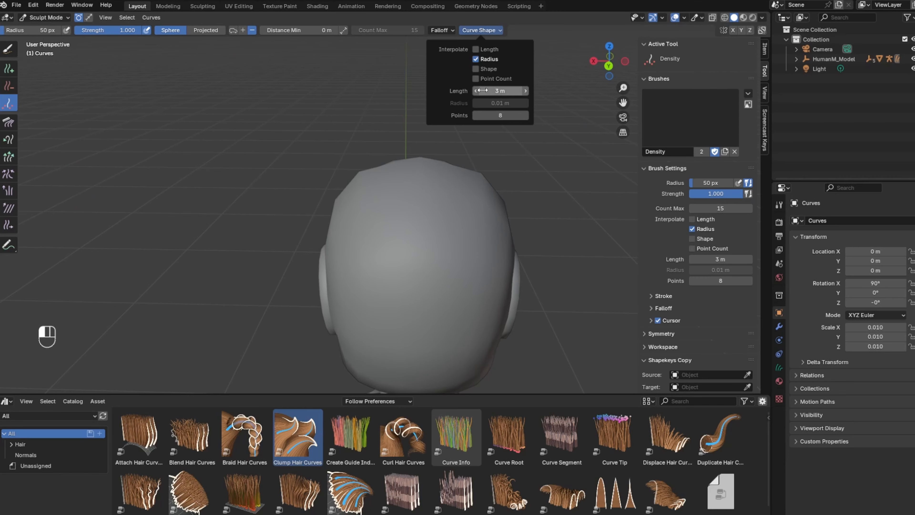
left_click(302, 32)
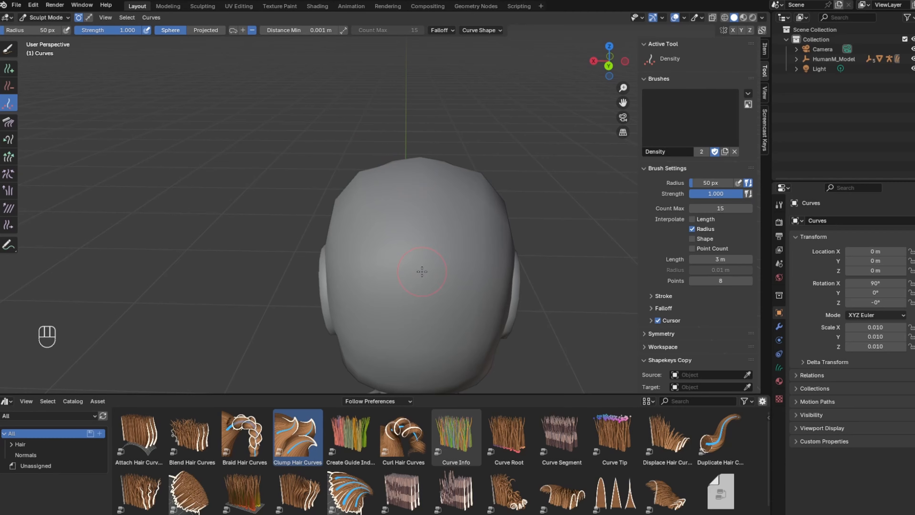
left_click(242, 30)
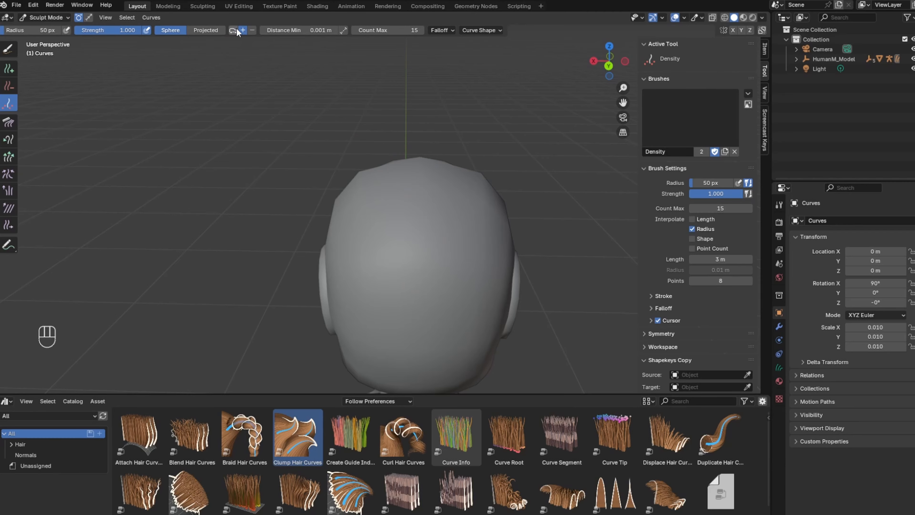
left_click(420, 274)
key("ctrl+z")
- Set the Density brush's minimum distance to 1 m and paint a narrow strip of hairs up the back of the head
left_click(327, 32)
type("1")
key("Return")
left_click_drag(425, 274, 417, 290)
mouse_move(418, 290)
middle_mouse_down()
mouse_move(382, 263)
mouse_move(411, 255)
middle_mouse_up()
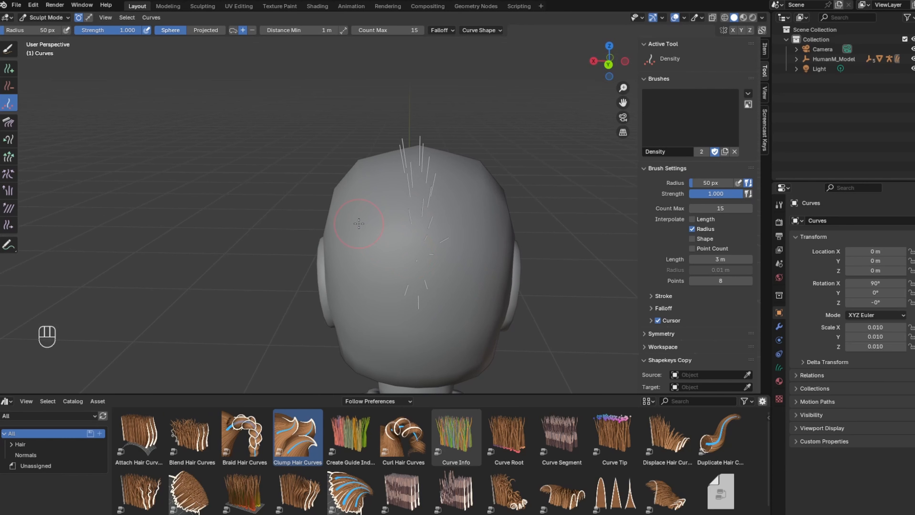
left_click_drag(428, 240, 258, 253)
key("ctrl+z")
key("ctrl+x")
- Extend the hair strip along the middle of the head from the crown down to the neck
scroll(393, 249, "down", 4)
scroll(432, 239, "up", 4)
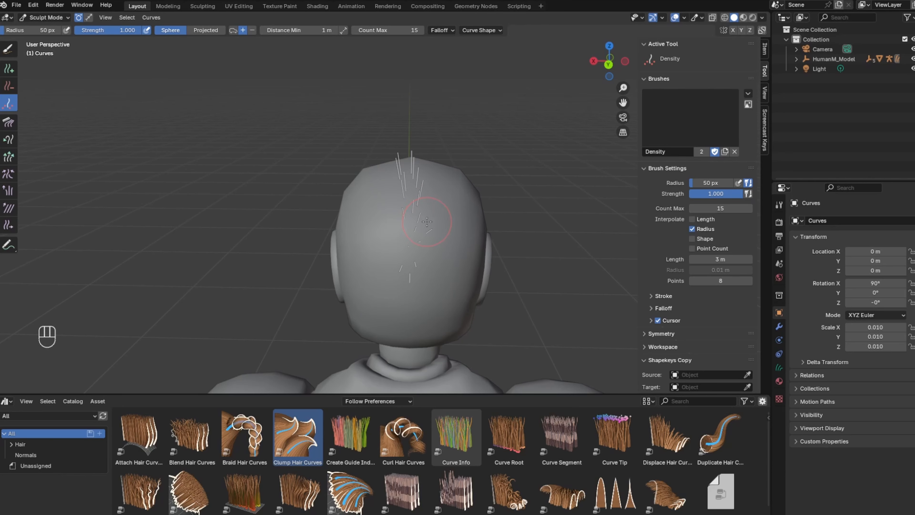
key("ctrl+KP_2")
key("ctrl+KP_2")
key("ctrl+KP_2")
key("ctrl+KP_2")
key("ctrl+KP_2")
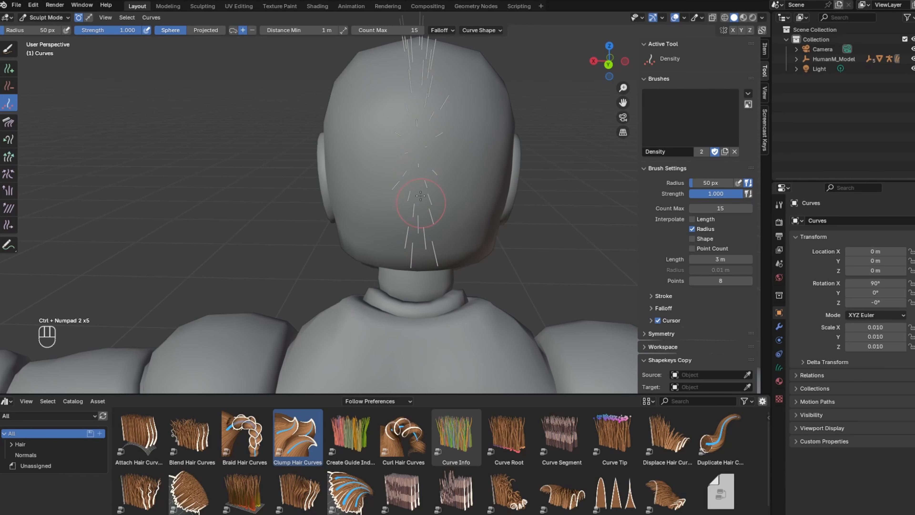
key("KP_8")
key("KP_8")
key("KP_8")
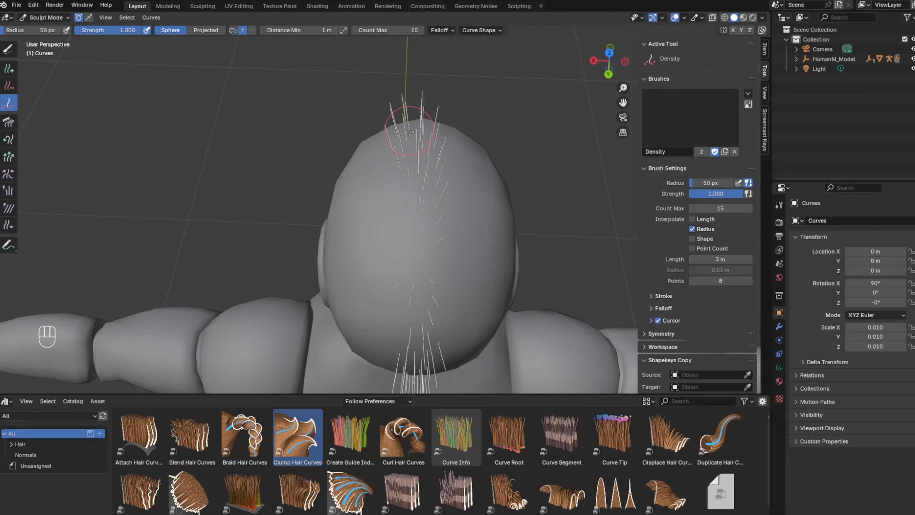
- Paint hairs down the middle of the back from the neck to the hips with the Density brush
key("KP_2")
key("KP_2")
key("KP_2")
key("KP_Subtract")
key("KP_Subtract")
key("KP_Subtract")
key("KP_Subtract")
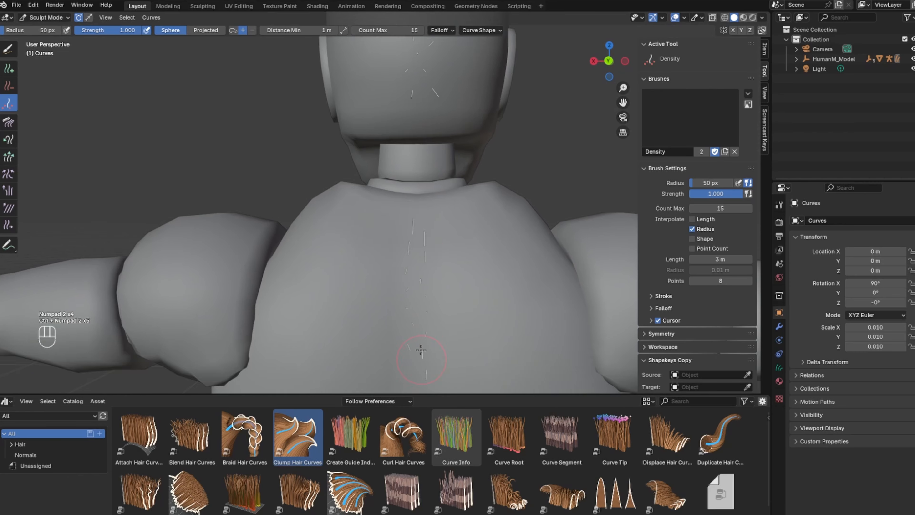
key("KP_Subtract")
key("KP_Subtract")
key("KP_Subtract")
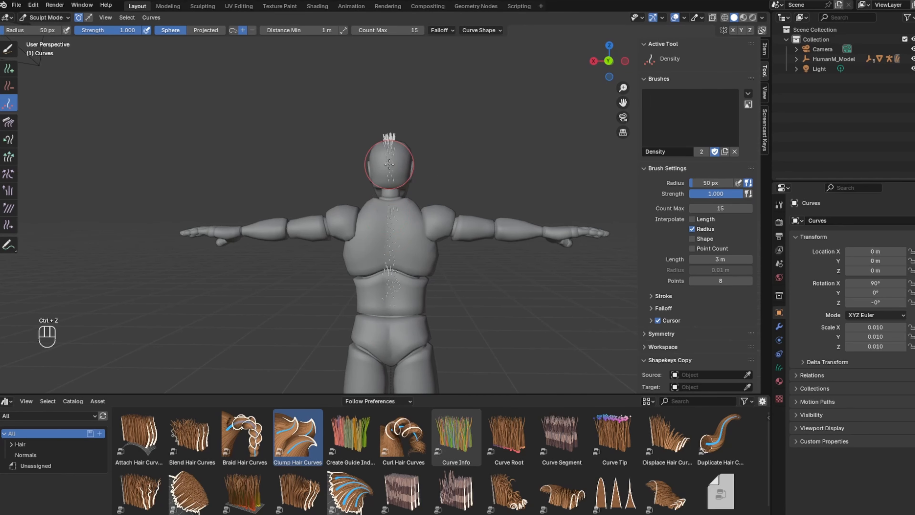
scroll(397, 312, "up", 2)
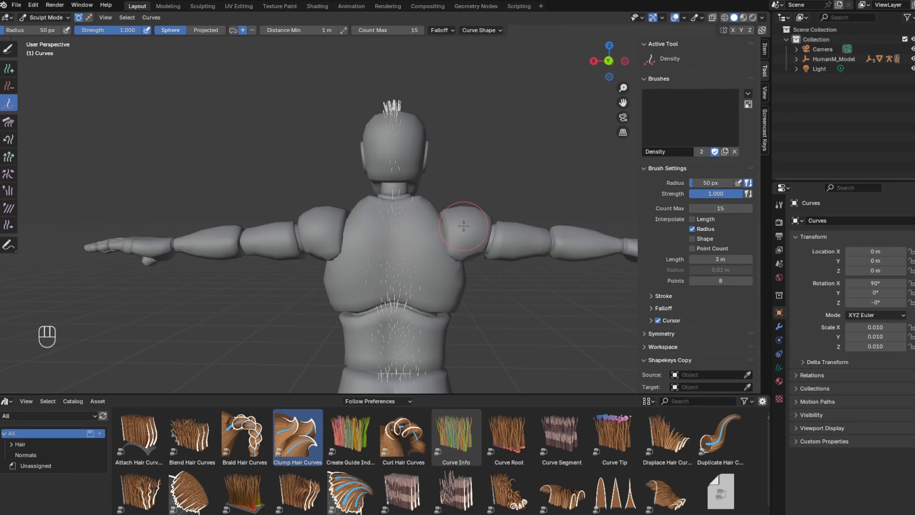
- Paint hairs along the top of the shoulder, upper arm and forearm with X symmetry on
scroll(464, 226, "up", 3)
middle_click_drag(521, 234, 255, 216, "shift")
key("KP_8")
key("KP_8")
left_click_drag(344, 298, 524, 312)
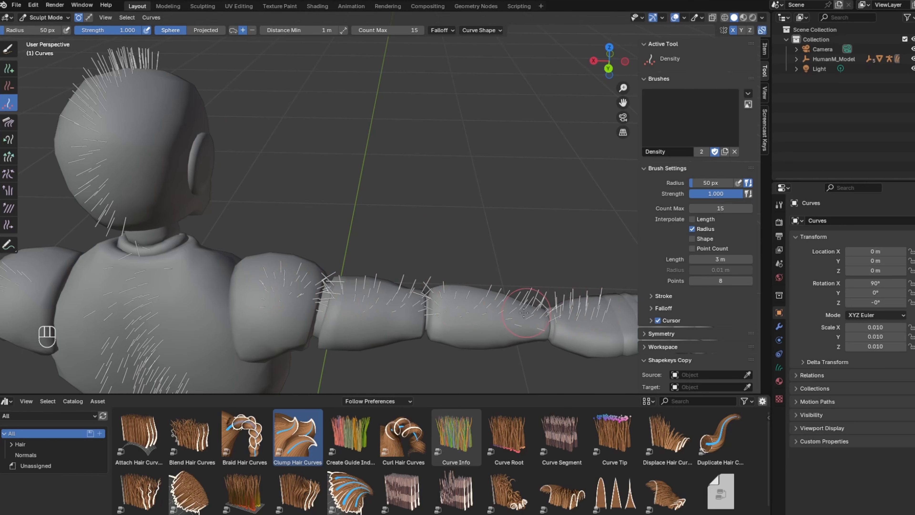
- Paint mirrored hairs down the backs of both legs from the thighs to the calves
scroll(261, 280, "down", 5)
key("ctrl+KP_4")
key("ctrl+KP_4")
key("ctrl+KP_4")
key("ctrl+KP_4")
key("ctrl+KP_4")
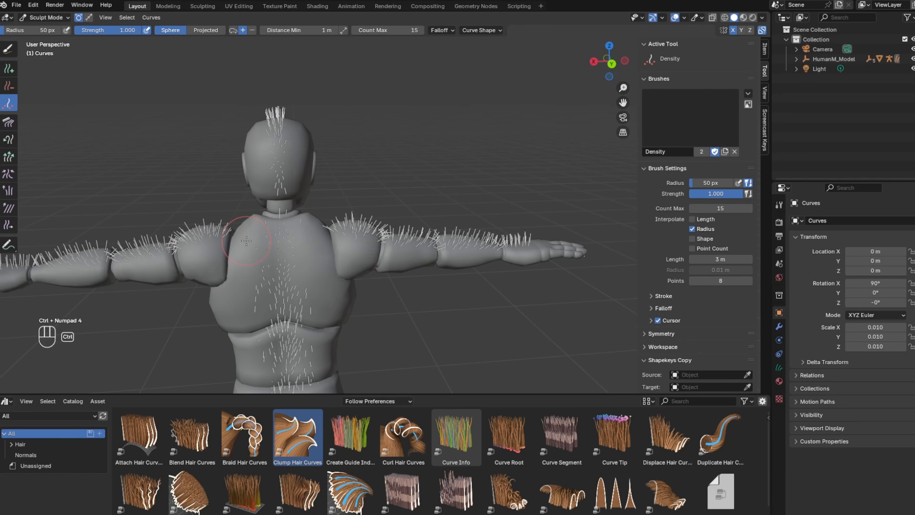
key("KP_2")
key("ctrl+KP_2")
key("ctrl+KP_2")
key("ctrl+KP_2")
key("ctrl+KP_2")
key("ctrl+KP_2")
key("ctrl+KP_2")
key("ctrl+KP_2")
key("ctrl+KP_2")
key("ctrl+KP_2")
key("ctrl+KP_2")
key("ctrl+KP_2")
key("ctrl+KP_2")
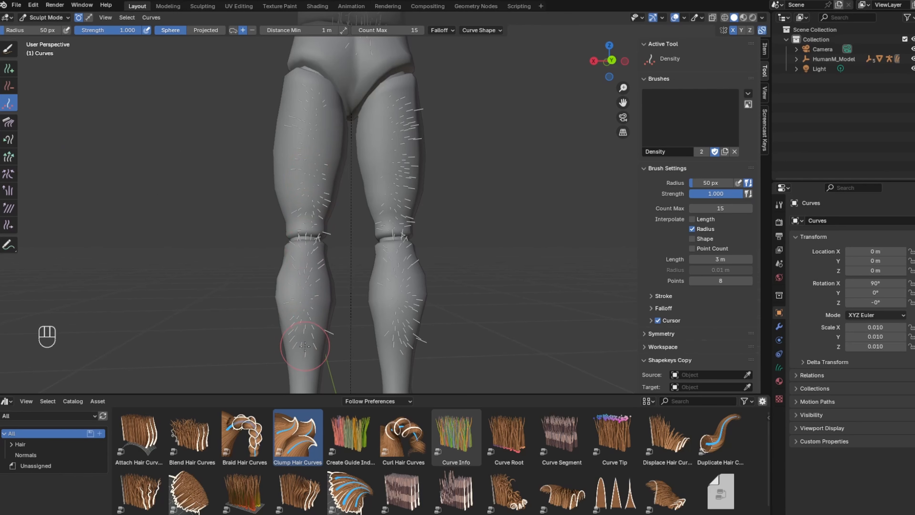
- Continue the mirrored hairs over the lower calves, ankles and heels
key("ctrl+KP_2")
key("ctrl+KP_2")
key("ctrl+KP_2")
key("ctrl+KP_2")
key("ctrl+KP_2")
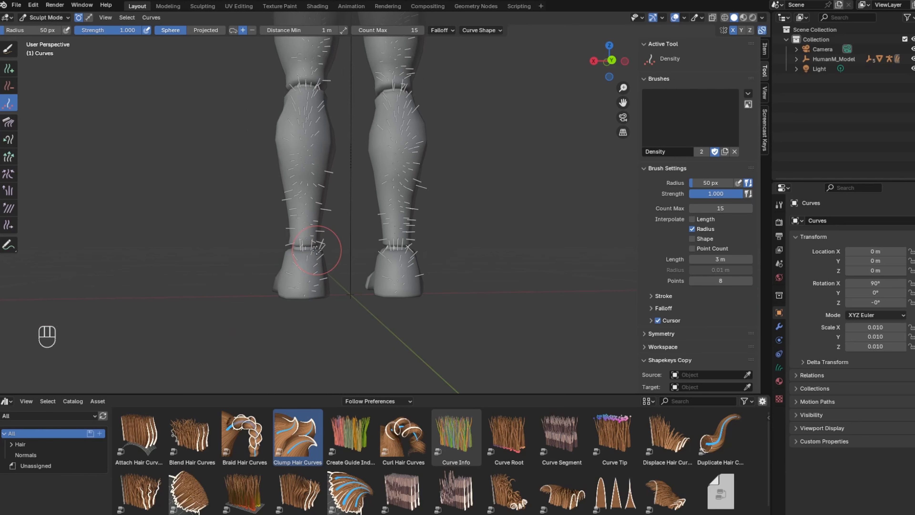
- Return to Object Mode and apply the Clump Hair Curves asset to the hair curves object
middle_click_drag(340, 195, 299, 295)
left_click(45, 17)
left_click(47, 29)
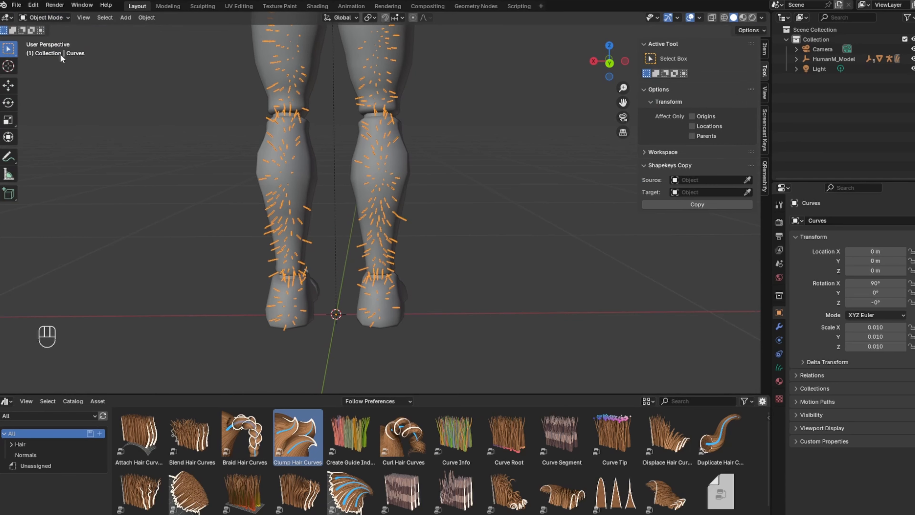
left_click_drag(297, 436, 288, 278)
left_click(779, 326)
left_click(910, 278)
middle_click_drag(372, 258, 325, 274)
scroll(324, 274, "up", 3)
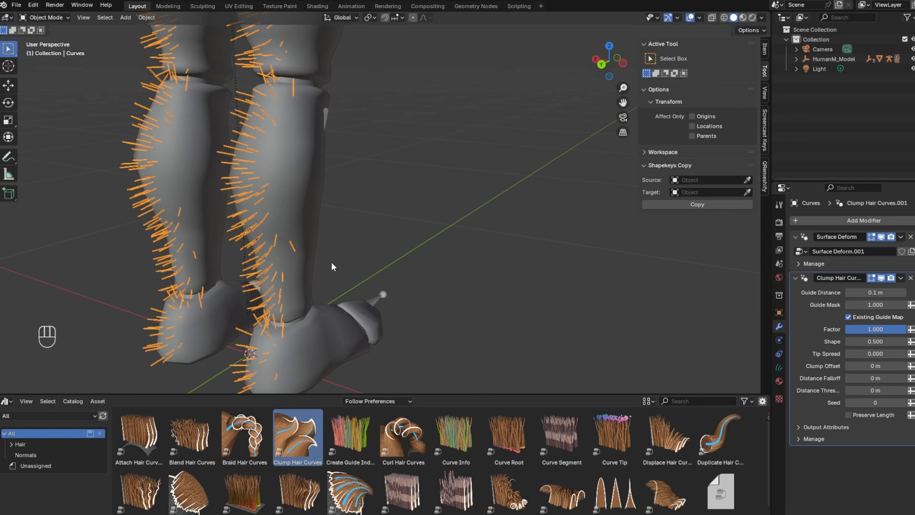
- Apply the Duplicate Hair Curves asset to the hair curves and move its modifier above Clump Hair Curves
left_click(720, 438)
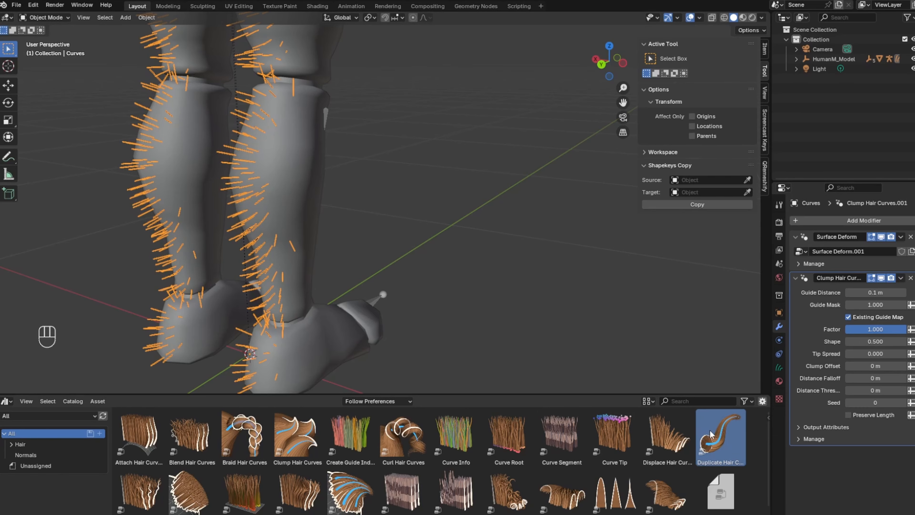
key("KP_1")
middle_click_drag(530, 333, 652, 251)
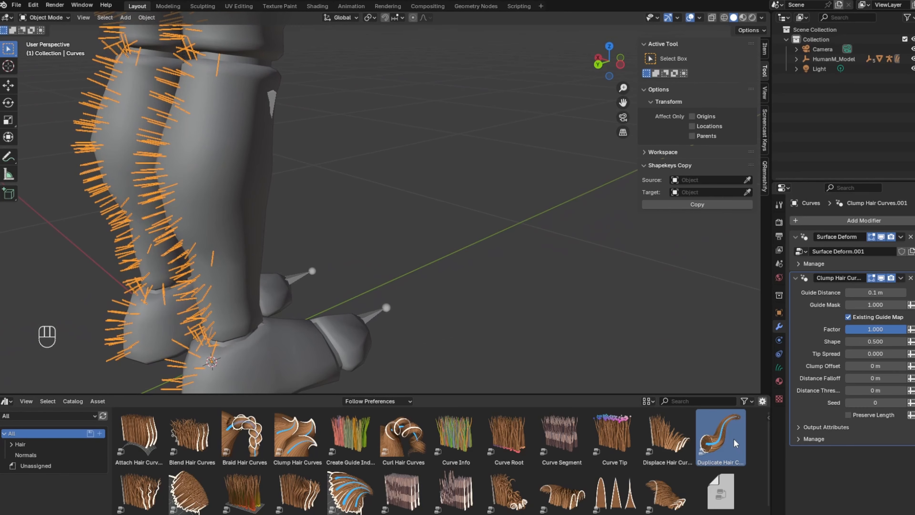
left_click_drag(720, 432, 193, 258)
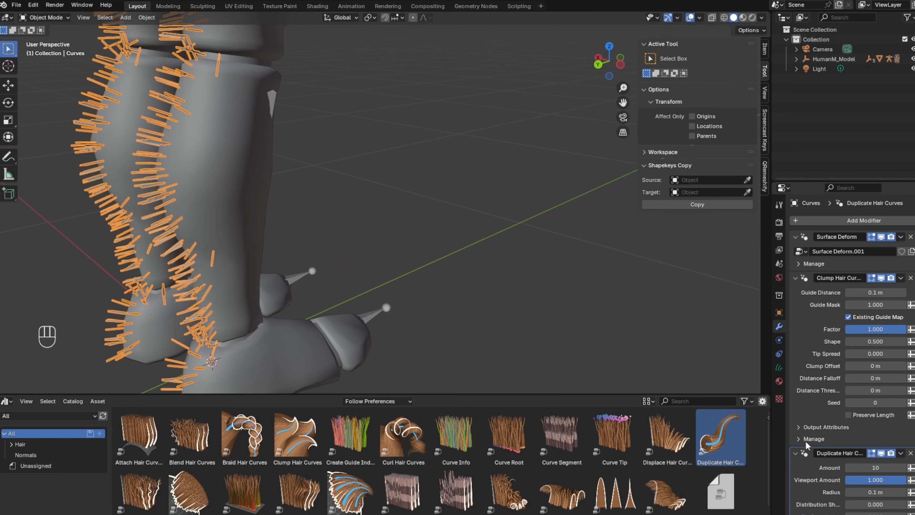
left_click_drag(893, 453, 894, 280)
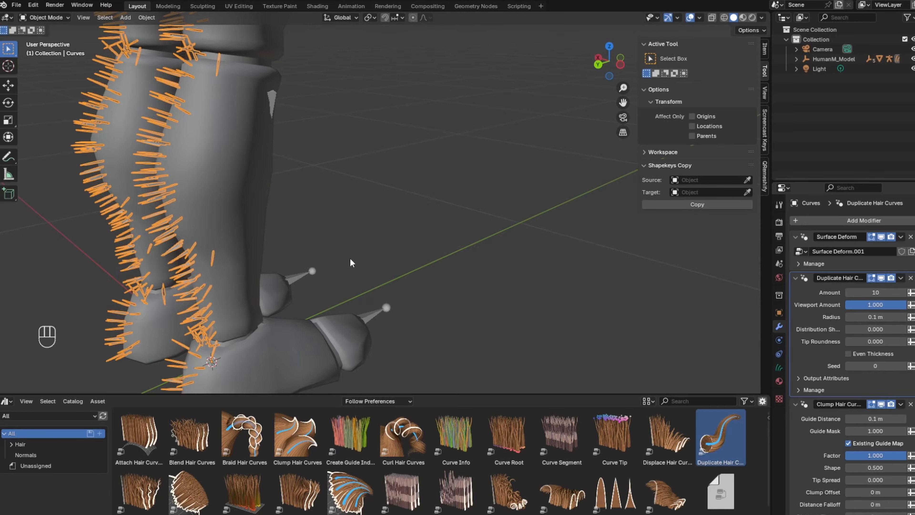
- Set the Duplicate Hair Curves modifier's radius to 1.28 m
middle_click_drag(282, 258, 310, 260)
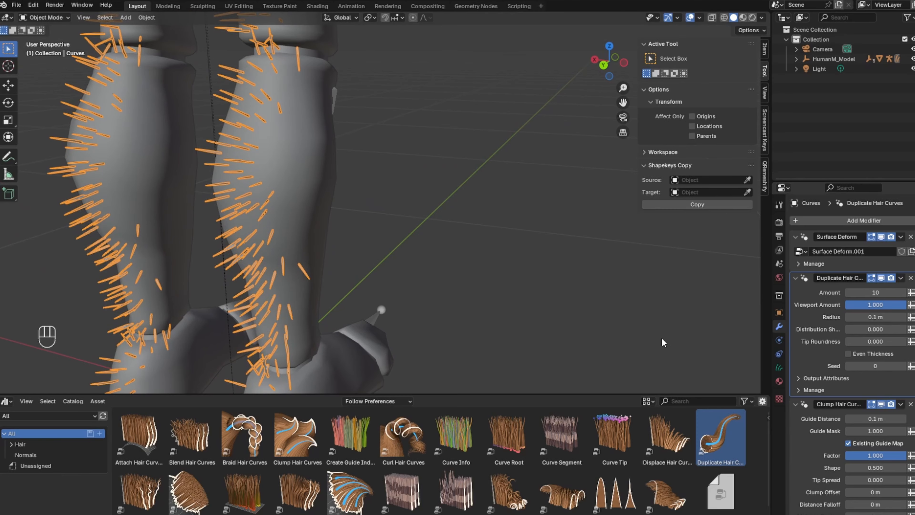
left_click_drag(868, 317, 913, 317)
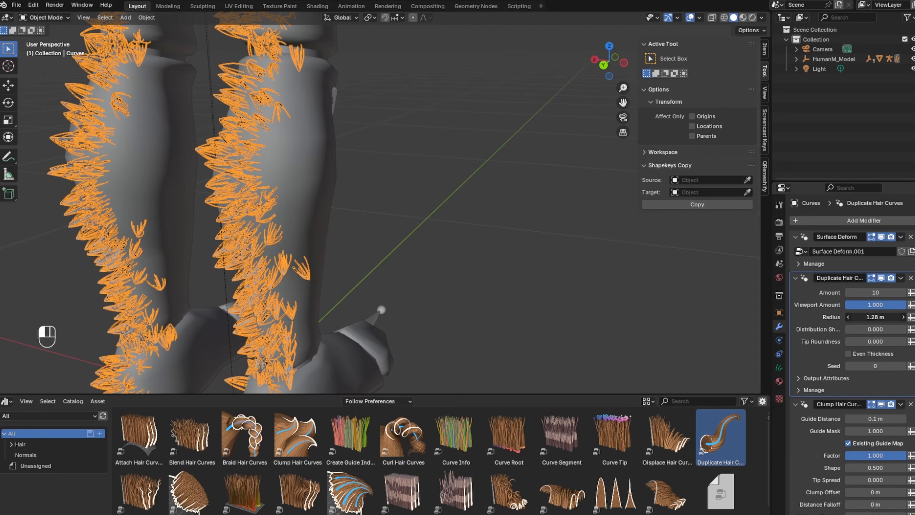
- Examine the duplicated hair clumps on the legs, back, arms and head from several angles
scroll(341, 298, "down", 3)
middle_click_drag(341, 298, 369, 305)
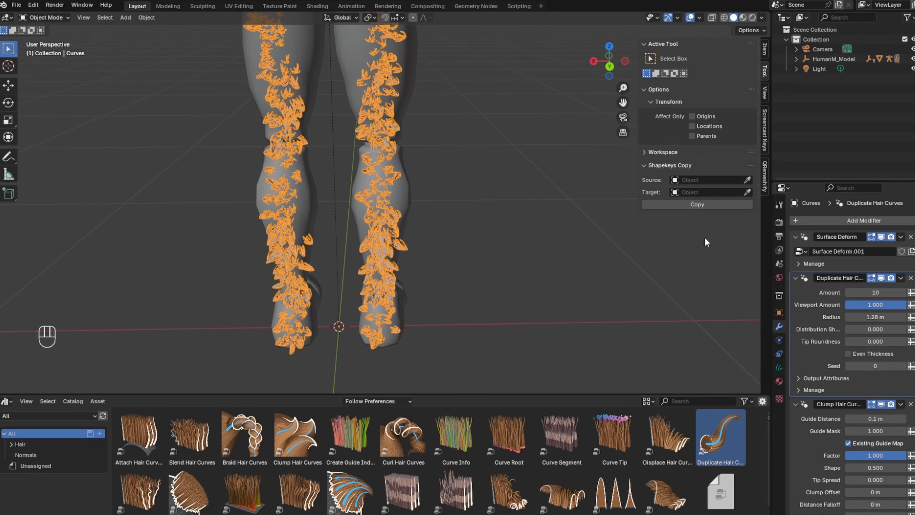
left_click_drag(622, 102, 623, 274)
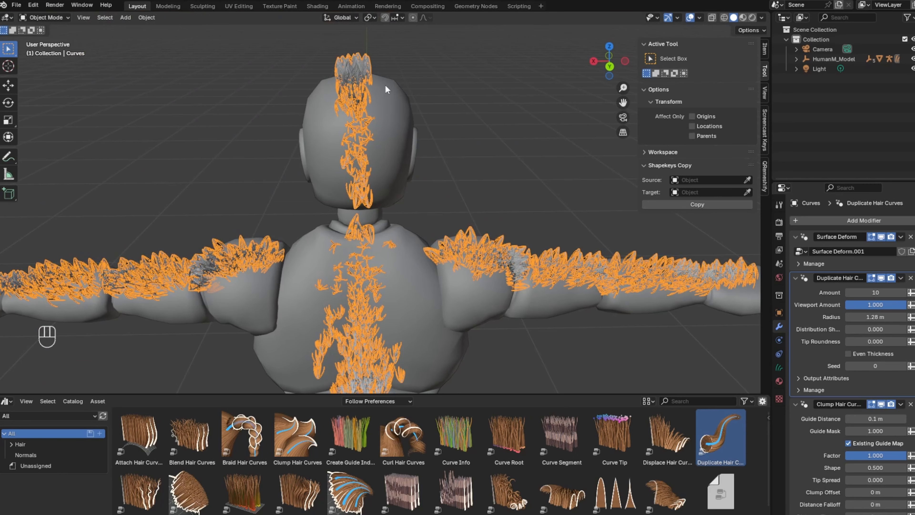
middle_click_drag(385, 84, 401, 162)
scroll(380, 132, "down", 4)
left_click_drag(623, 102, 684, 75)
key("KP_6")
key("KP_6")
key("KP_Add")
key("KP_Add")
key("KP_Add")
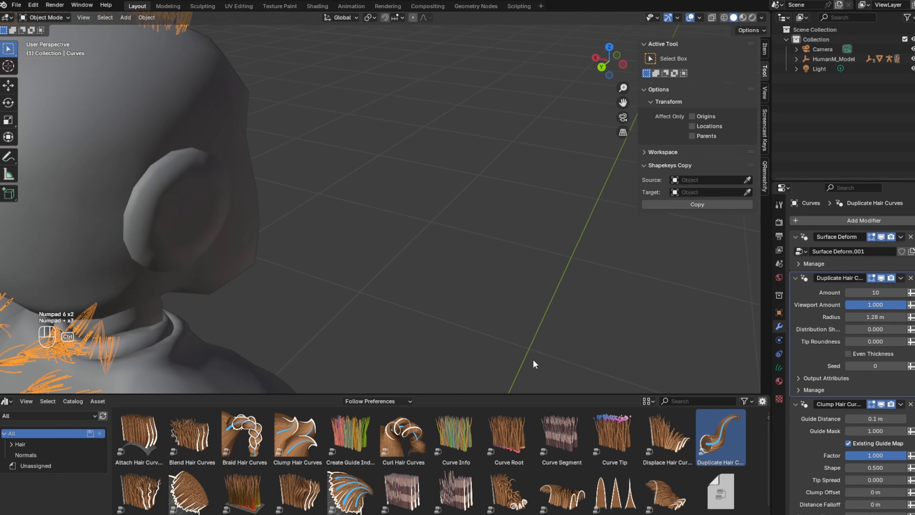
- Set the Duplicate Hair Curves modifier's amount to 5
key("ctrl+KP_8")
key("ctrl+KP_8")
key("ctrl+KP_4")
key("ctrl+KP_4")
key("ctrl+KP_4")
key("ctrl+KP_4")
middle_click_drag(252, 122, 218, 122)
left_click(878, 292)
type("5")
key("Return")
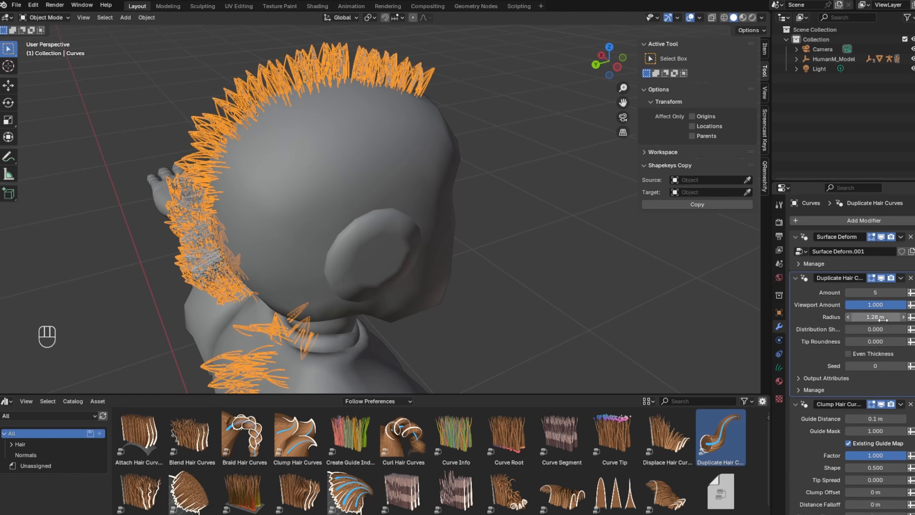
- Increase the Duplicate Hair Curves modifier's radius to 2.81 m and check the spread on the head and arm
left_click_drag(883, 320, 900, 320)
middle_click_drag(361, 260, 383, 339)
left_click(386, 340)
left_click(795, 323)
left_click(388, 216)
left_click(468, 277)
left_click(388, 216)
scroll(805, 374, "down", 2)
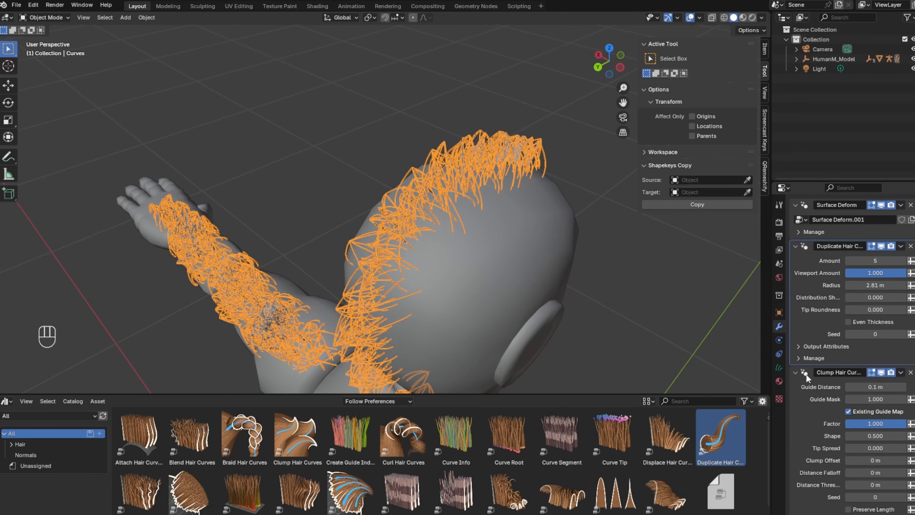
- Set Clump Hair Curves to guide distance 0.32 m, guide mask 0.770, shape 0.260, tip spread 0.110 and clump offset 0.37 m
scroll(828, 404, "up", 2)
left_click_drag(864, 431, 854, 431)
left_click_drag(865, 418, 875, 418)
left_click_drag(873, 468, 863, 467)
left_click_drag(868, 480, 873, 480)
left_click_drag(873, 492, 889, 492)
- Set the Duplicate Hair Curves distribution shape to -0.790 and tip roundness to 0.252
scroll(875, 489, "down", 1)
left_click_drag(876, 310, 847, 309)
left_click_drag(860, 322, 877, 322)
scroll(447, 306, "down", 4)
middle_click_drag(432, 339, 450, 303)
scroll(450, 303, "down", 3)
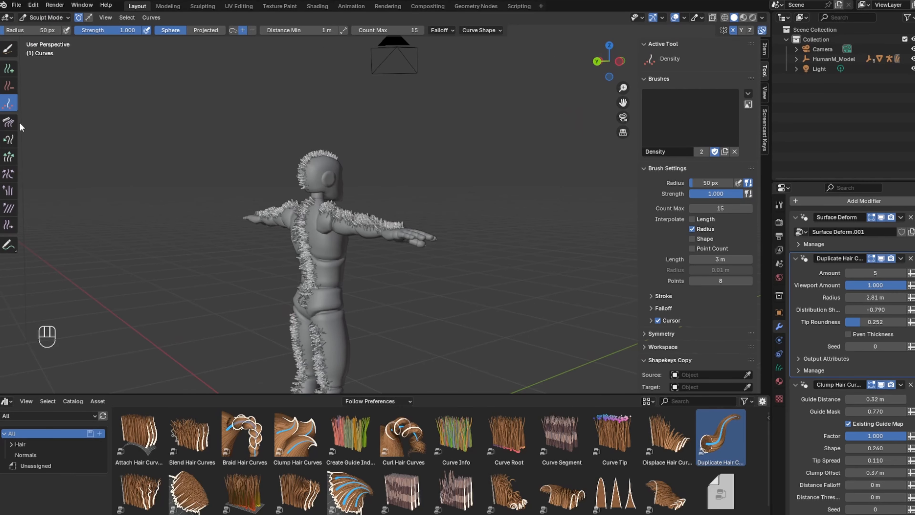
- Pull the hair on the lower back outward into the start of a tail with the Snake Hook brush
left_click(8, 139)
middle_click_drag(297, 286, 333, 296)
scroll(408, 214, "up", 4)
scroll(360, 170, "down", 4)
middle_click_drag(188, 173, 231, 307)
scroll(301, 260, "up", 3)
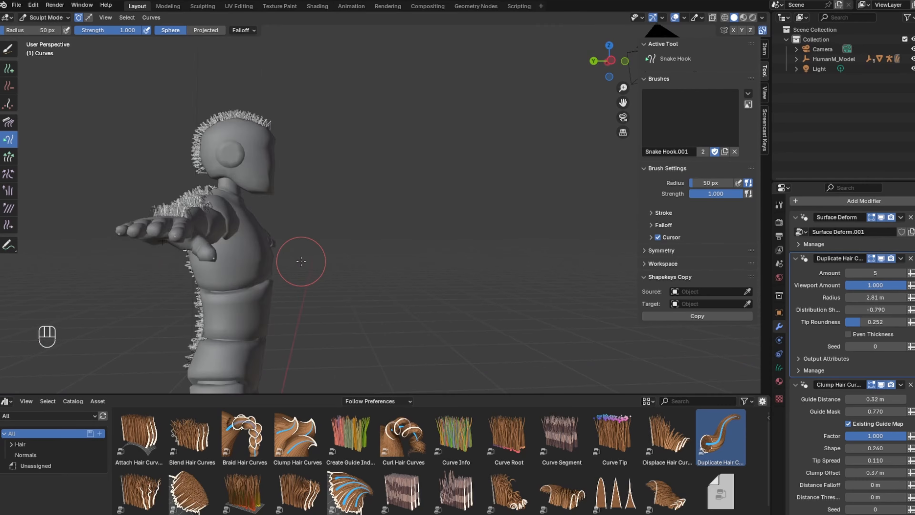
key("ctrl+KP_4")
key("KP_4")
middle_click_drag(623, 102, 321, 202, "shift")
scroll(320, 201, "up", 4)
mouse_move(244, 195)
left_mouse_down()
mouse_move(220, 211)
mouse_move(41, 241)
left_mouse_up()
middle_click_drag(42, 241, 333, 278)
scroll(333, 278, "down", 4)
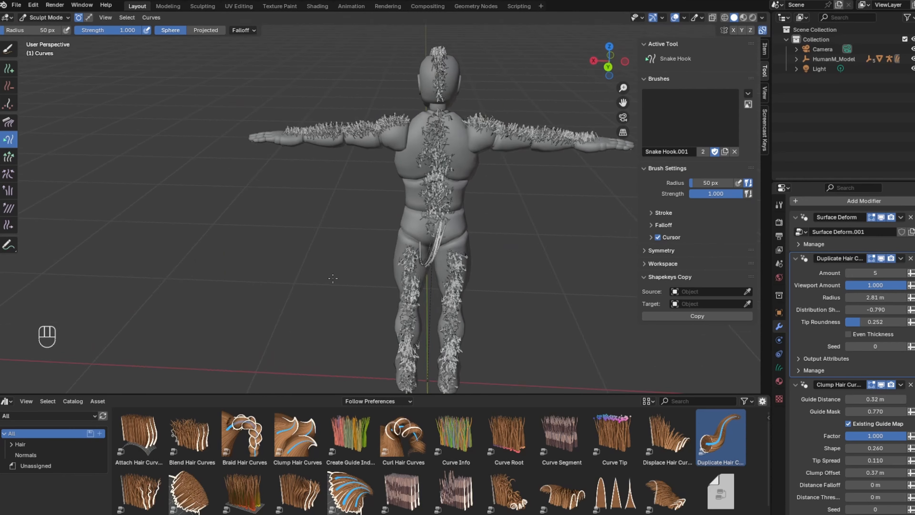
- Stretch the tail hair further behind the body in a long upward curve with Snake Hook
scroll(333, 278, "down", 3)
middle_click_drag(425, 317, 358, 221)
left_click_drag(341, 231, 230, 213)
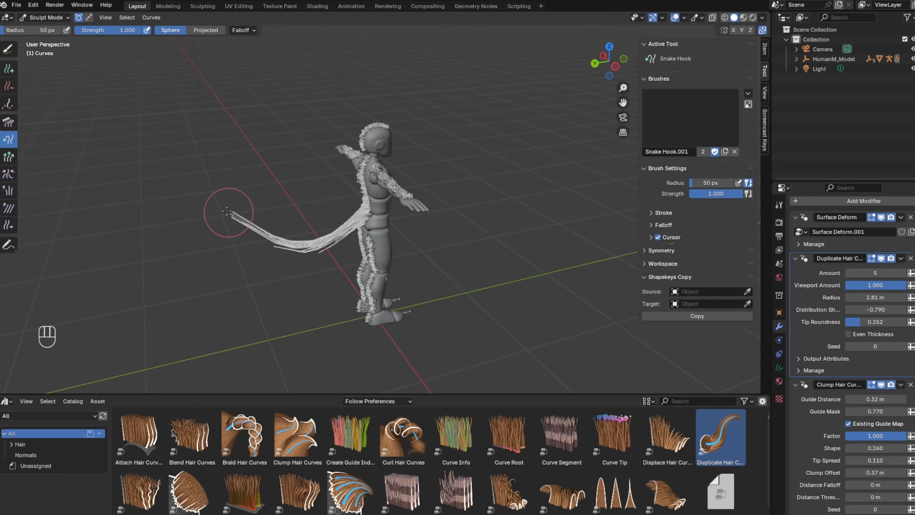
mouse_move(325, 311)
middle_mouse_down()
mouse_move(549, 292)
mouse_move(409, 375)
mouse_move(373, 310)
mouse_move(407, 329)
middle_mouse_up()
scroll(408, 330, "up", 3)
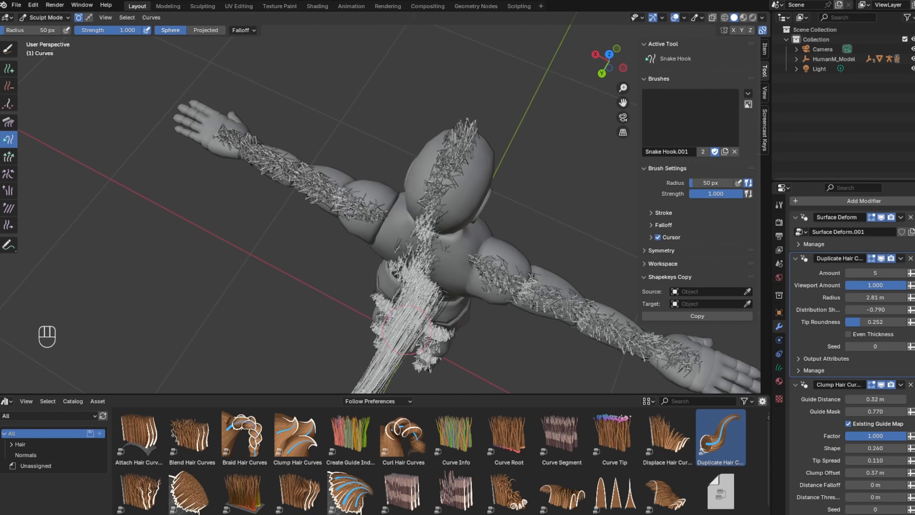
- With X symmetry enabled, pull the hair near both wrists straight up into tall spikes using Snake Hook
middle_click_drag(301, 201, 225, 119)
scroll(367, 140, "up", 3)
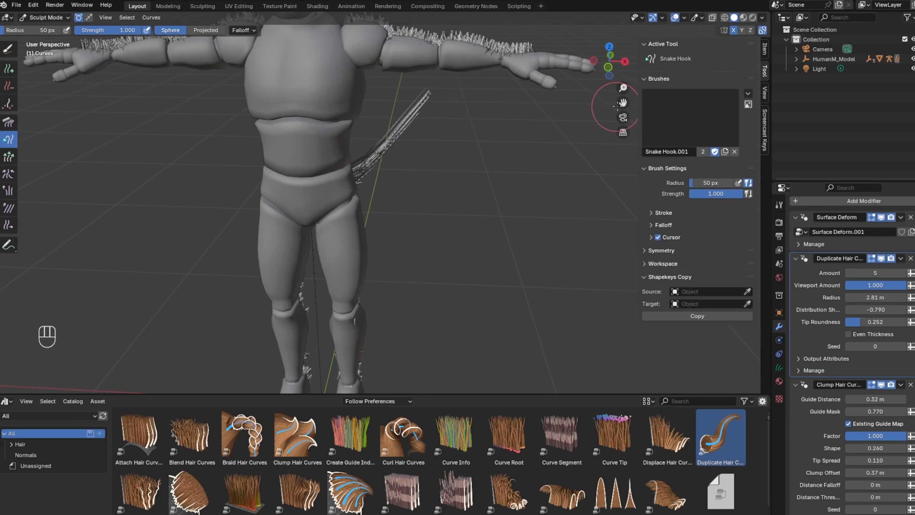
middle_click_drag(614, 106, 602, 107)
left_click_drag(471, 246, 473, 109)
middle_click_drag(473, 110, 336, 271)
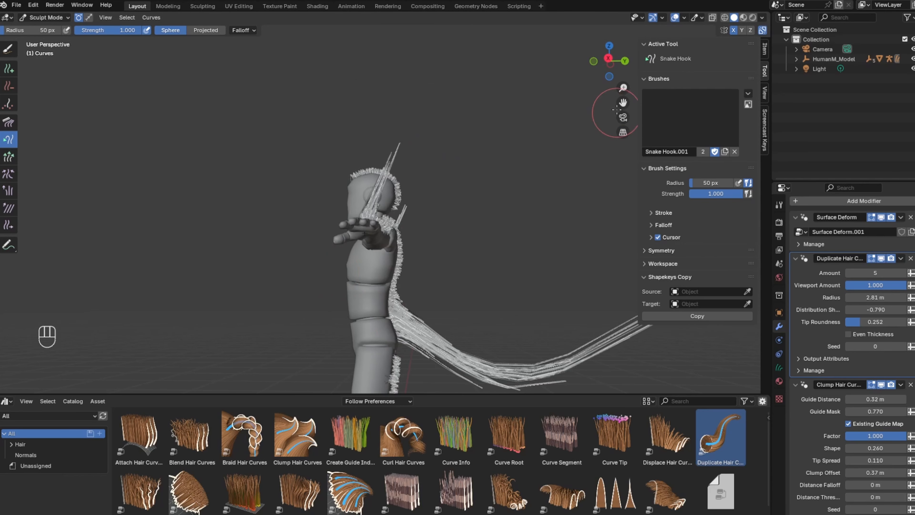
- Pull the hair at the heels backward into upward-curving tufts with Snake Hook
middle_click_drag(574, 378, 554, 164, "shift")
left_click_drag(386, 324, 436, 315)
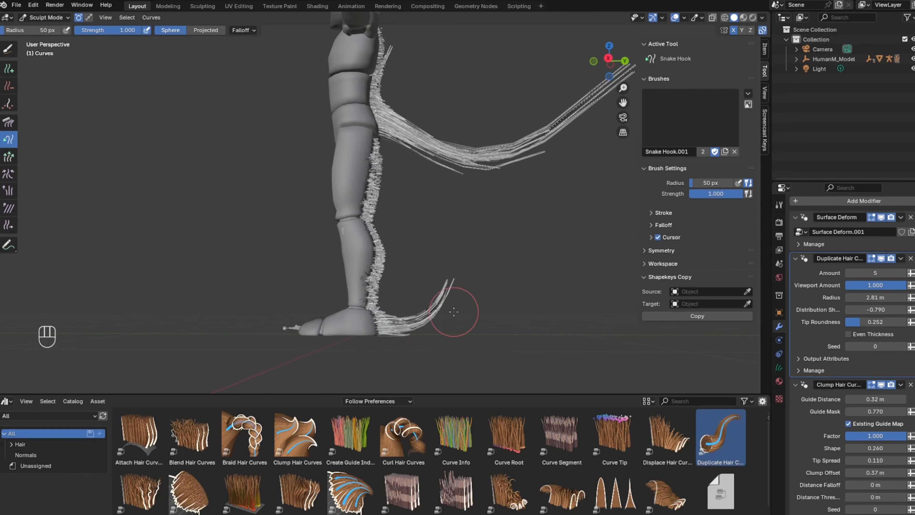
middle_click_drag(454, 311, 324, 173)
scroll(415, 186, "down", 4)
- Lengthen the hair along the top and back of the head into a backward-swept mohawk with Snake Hook
left_click_drag(622, 103, 736, 279)
middle_click_drag(382, 272, 511, 220)
scroll(510, 221, "up", 5)
middle_click_drag(451, 320, 486, 210, "shift")
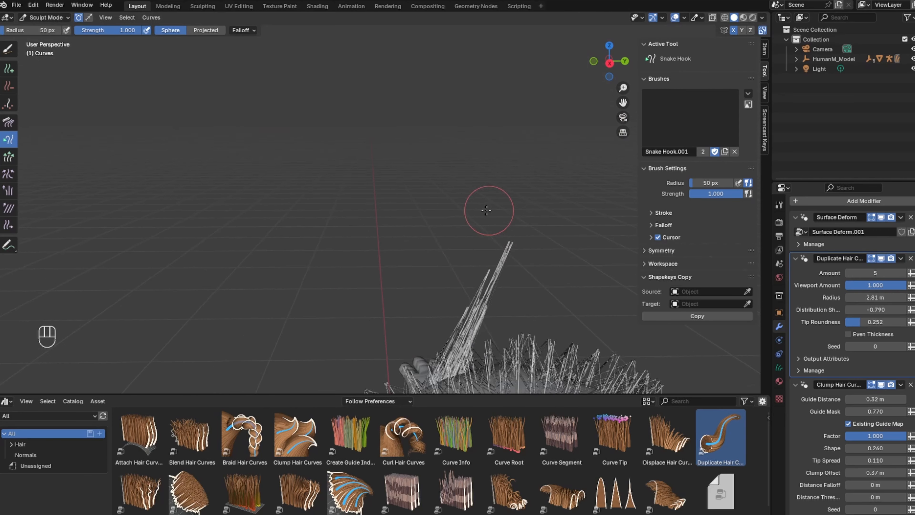
scroll(486, 210, "down", 3)
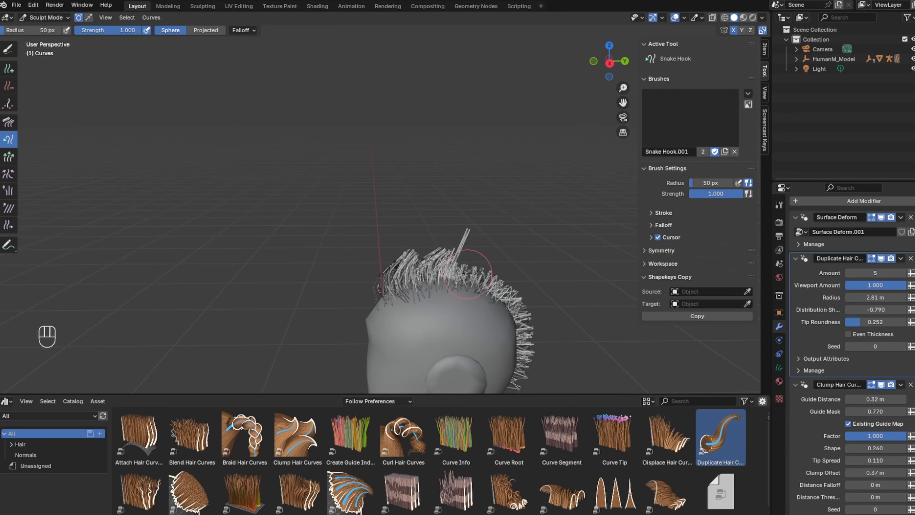
mouse_move(489, 250)
left_mouse_down()
mouse_move(540, 316)
mouse_move(542, 348)
mouse_move(528, 377)
left_mouse_up()
scroll(572, 374, "up", 4)
scroll(410, 257, "down", 4)
scroll(409, 257, "up", 2)
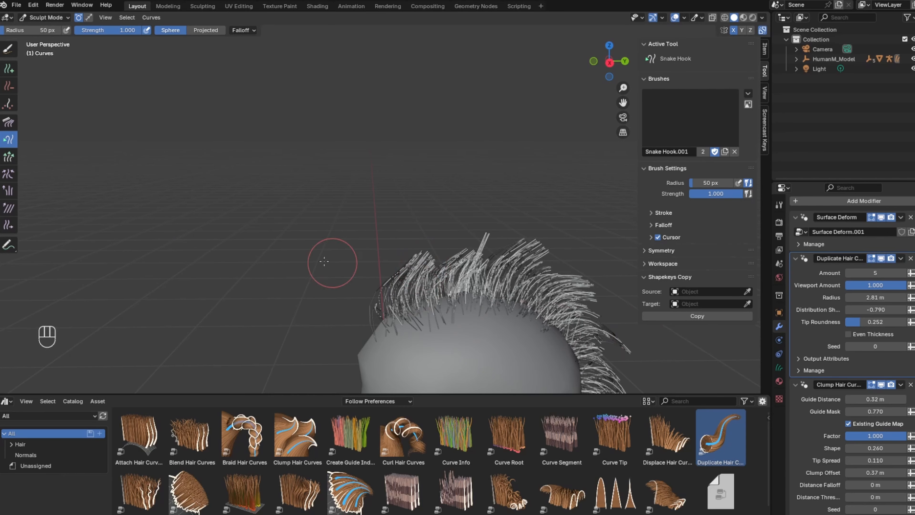
- Gather the tips of the mohawk hair at several spots with the Pinch brush
left_click(8, 173)
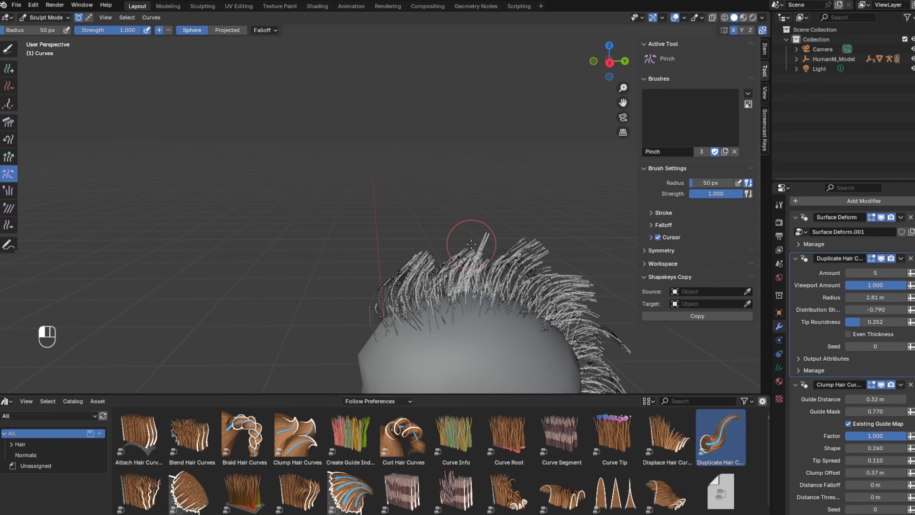
left_click(536, 245)
left_click(464, 248)
left_click(427, 246)
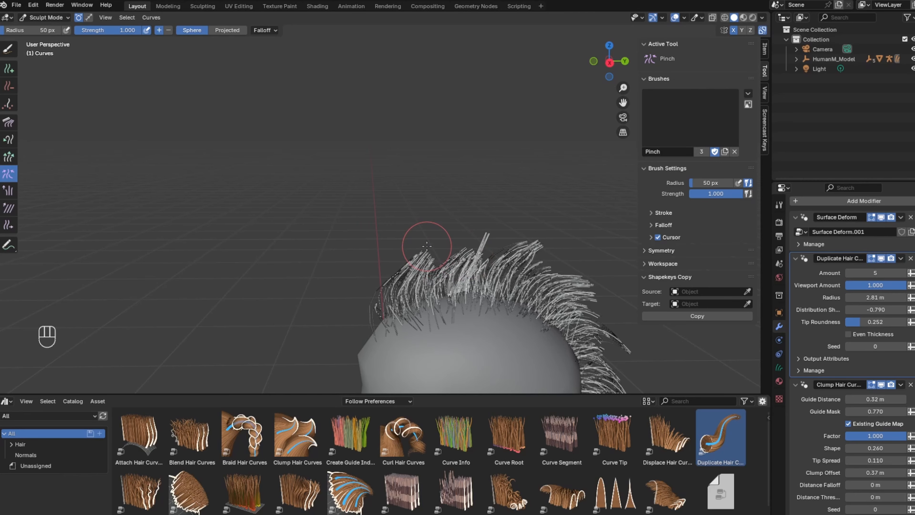
left_click(427, 246)
left_click(593, 290)
- Examine the sculpted hair on the whole figure from the back, side and front
middle_click_drag(596, 286, 529, 332)
scroll(525, 328, "down", 6)
middle_click_drag(464, 346, 427, 335)
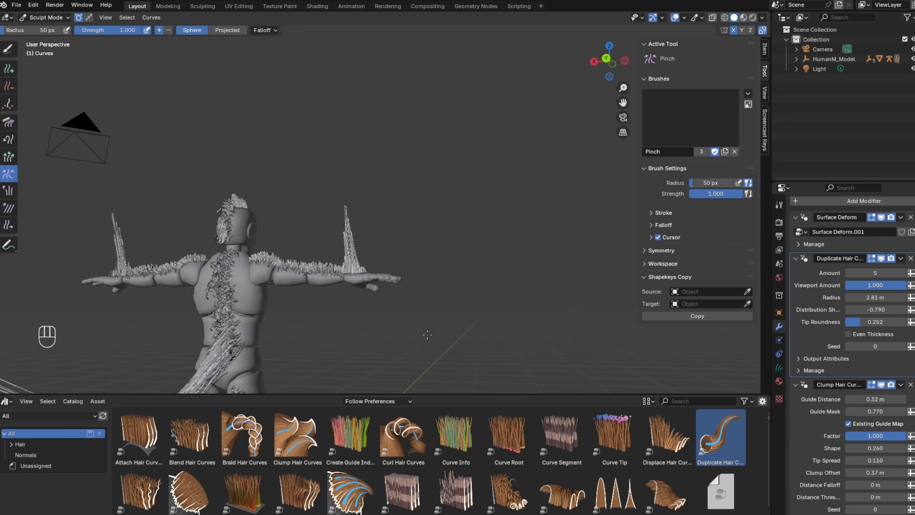
key("KP_6")
key("KP_6")
key("KP_6")
key("KP_6")
key("KP_6")
key("KP_6")
key("KP_6")
key("KP_6")
key("KP_6")
key("KP_6")
key("KP_6")
key("KP_6")
key("KP_6")
key("KP_6")
key("KP_6")
key("KP_6")
key("KP_6")
key("KP_6")
key("KP_6")
key("KP_6")
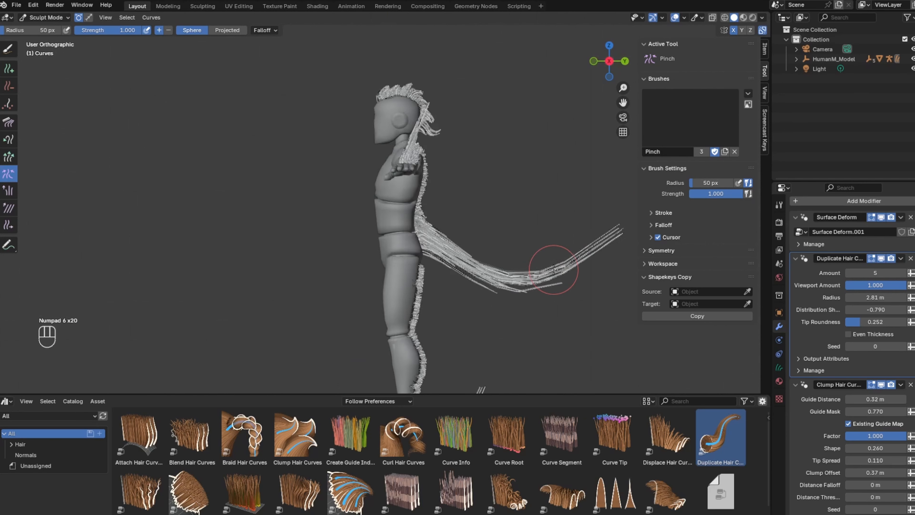
key("KP_1")
key("KP_Subtract")
key("KP_Subtract")
key("KP_4")
key("KP_4")
key("KP_4")
key("KP_1")
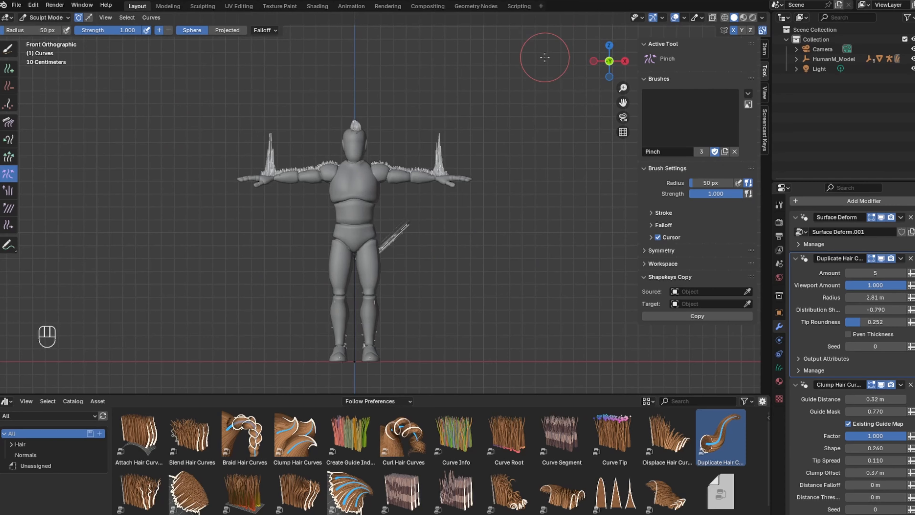
- Return to Object Mode and select the hair curves object
left_click(43, 17)
left_click(48, 29)
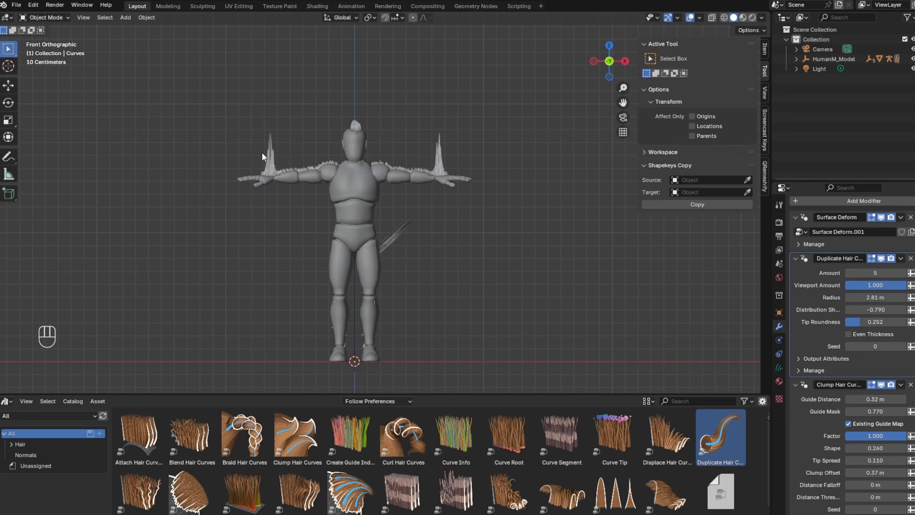
left_click(274, 156)
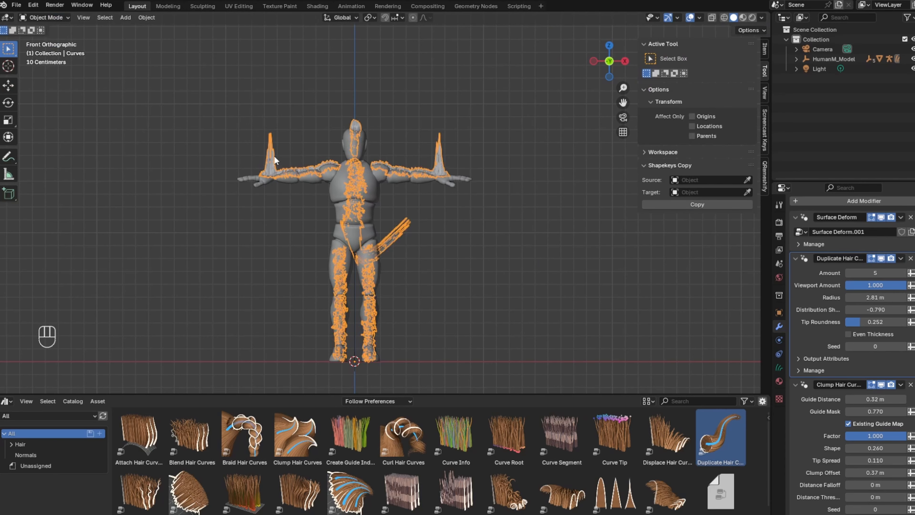
- Export the selected hair curves as the Alembic file BenderHair001.abc with Selection Only enabled
left_click(24, 5)
mouse_move(45, 151)
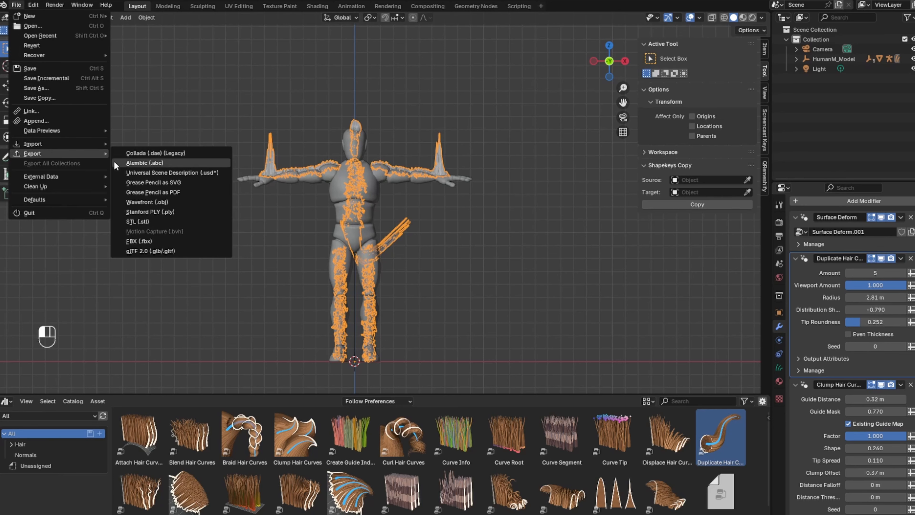
left_click(154, 163)
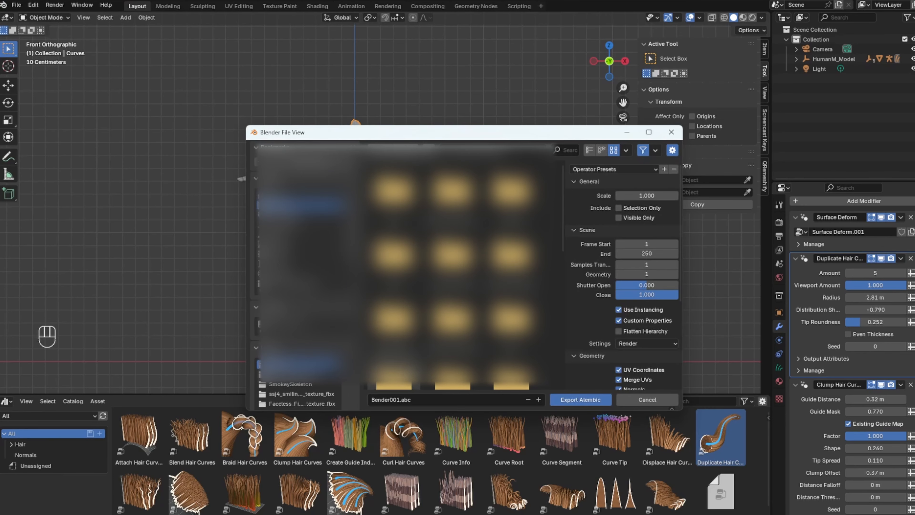
left_click(397, 400)
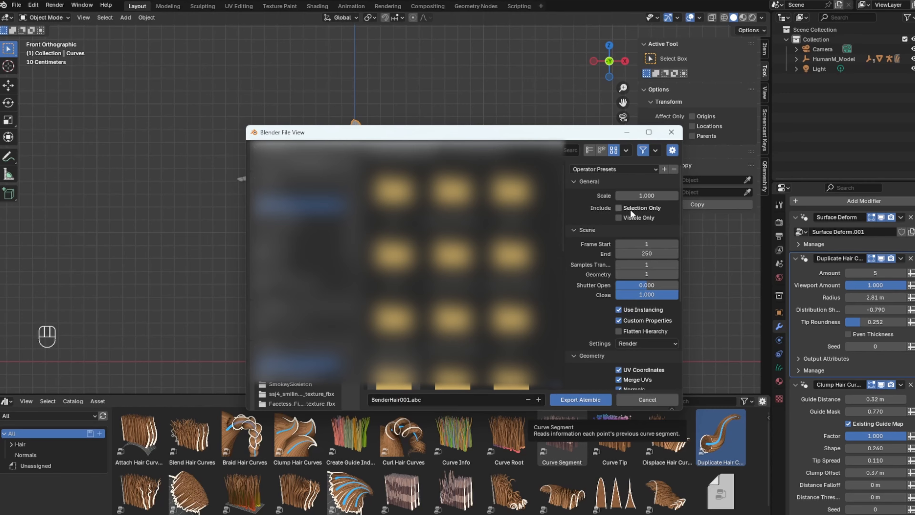
left_click_drag(580, 132, 652, 195)
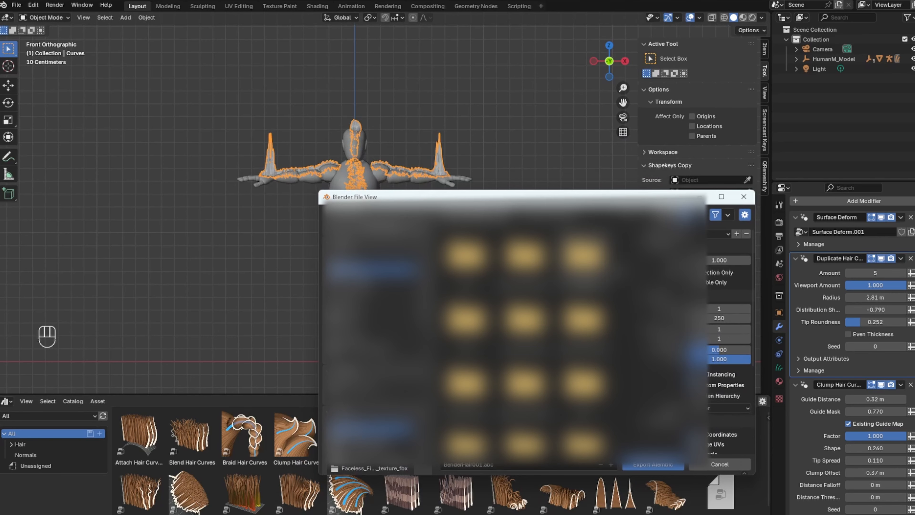
left_click(690, 271)
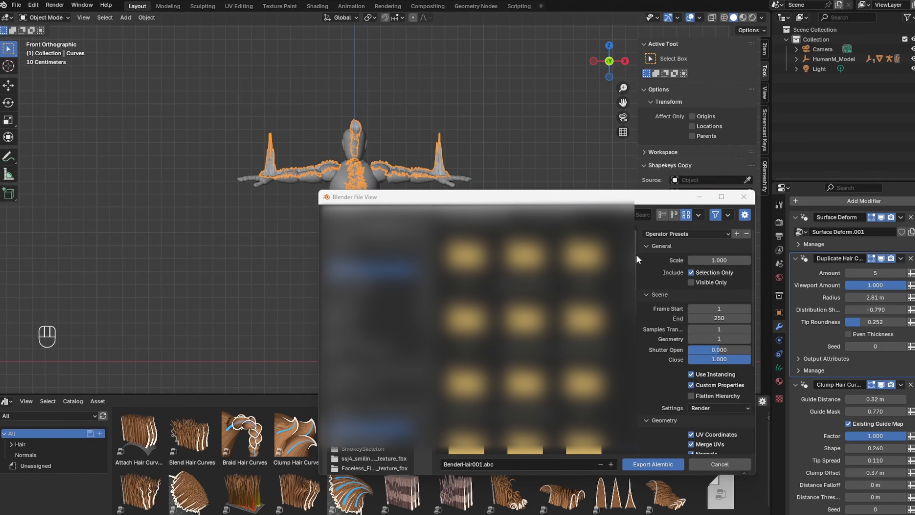
scroll(710, 356, "down", 4)
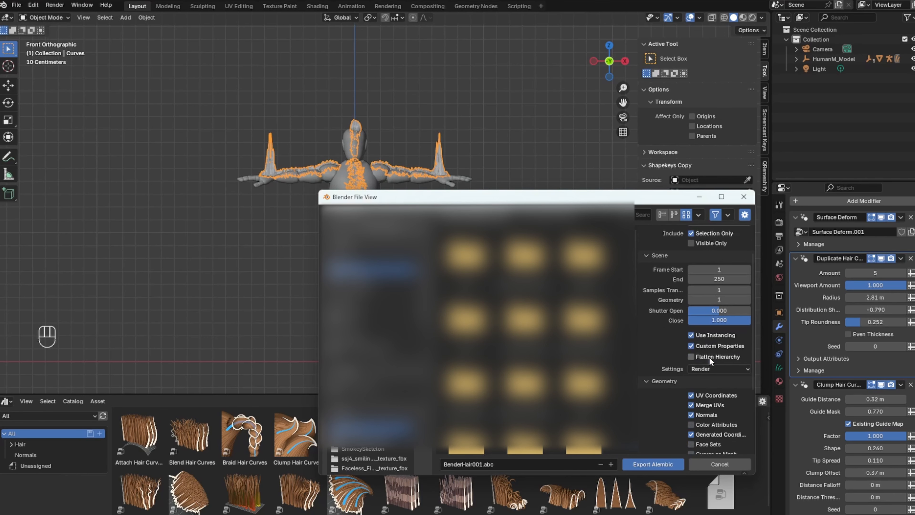
scroll(708, 363, "down", 5)
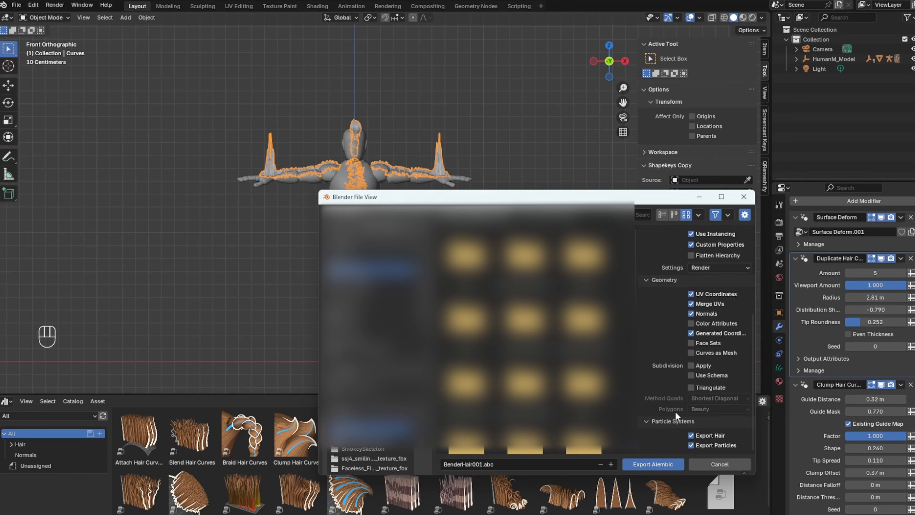
left_click(653, 464)
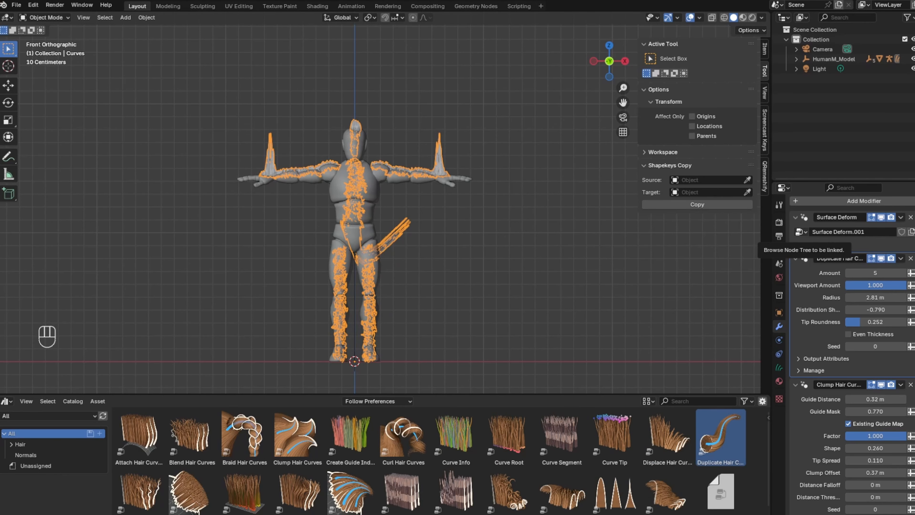
- Switch to Unity Hub and start a new Universal 3D project with editor version 6000.0.24f1
left_click_drag(914, 131, 449, 150)
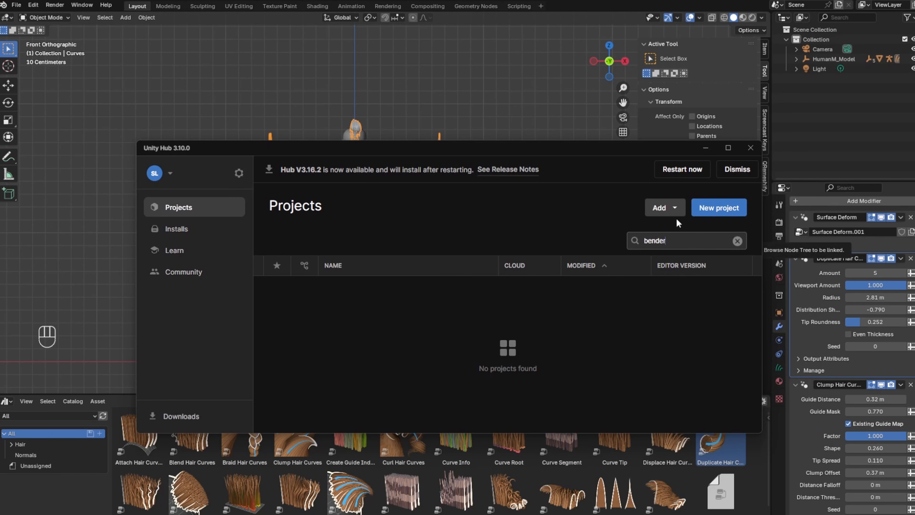
left_click(714, 209)
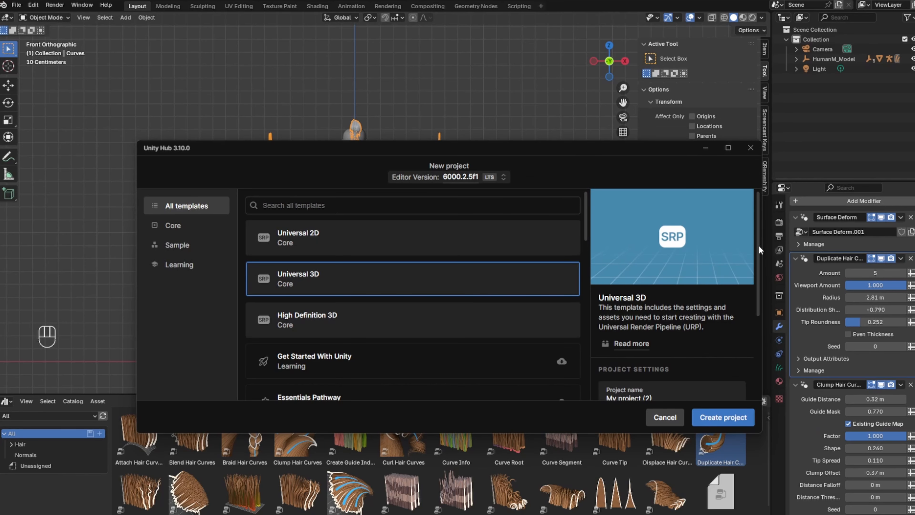
scroll(758, 254, "down", 1)
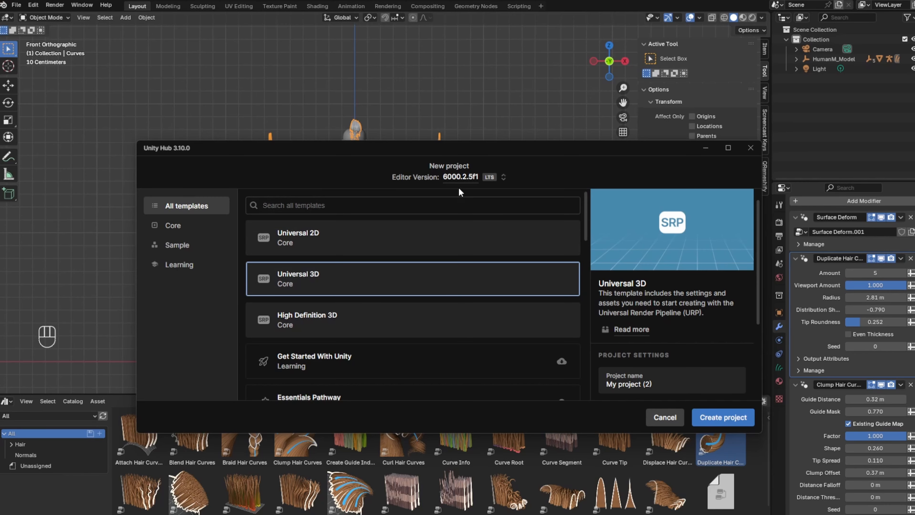
left_click(502, 178)
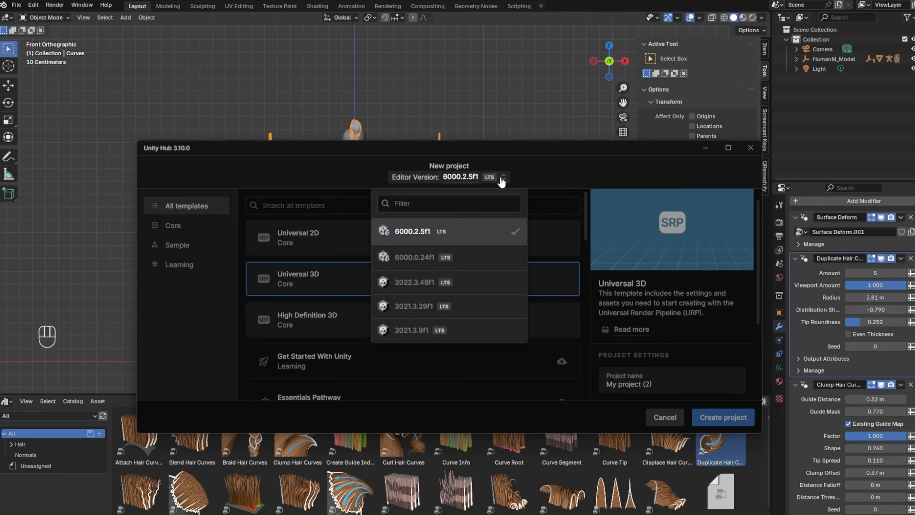
left_click(416, 258)
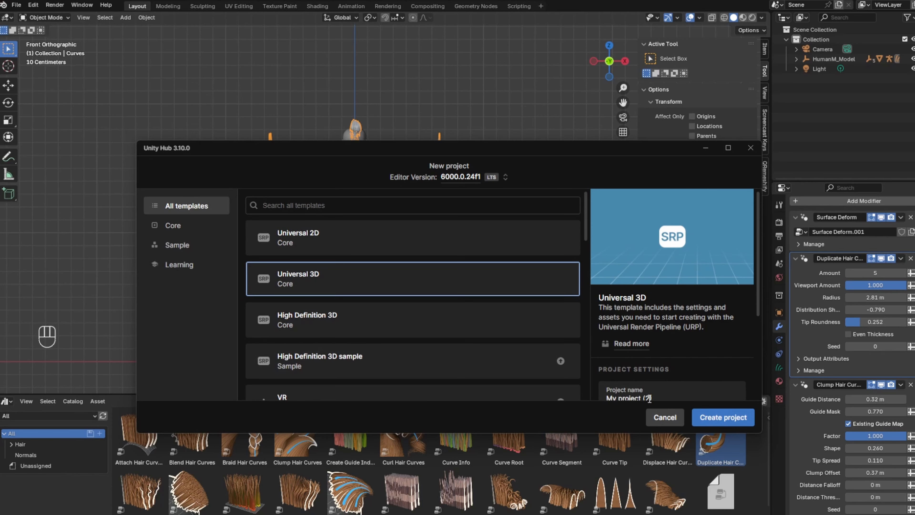
- Name the new Unity project BenderHair
scroll(672, 390, "down", 2)
scroll(666, 396, "up", 2)
scroll(758, 245, "down", 1)
left_click(663, 381)
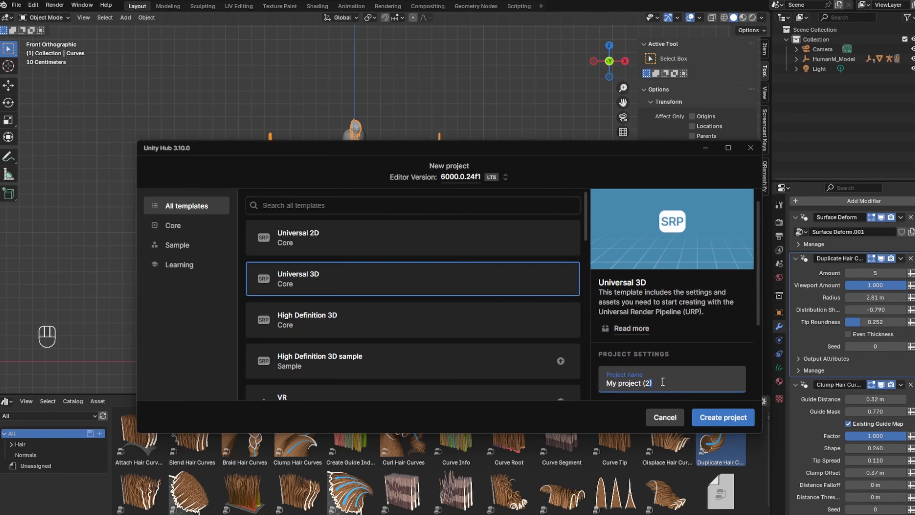
key("BackSpace")
key("BackSpace")
key("BackSpace")
key("BackSpace")
key("BackSpace")
key("BackSpace")
key("BackSpace")
key("BackSpace")
key("BackSpace")
key("BackSpace")
key("BackSpace")
key("BackSpace")
key("BackSpace")
type("BenderHair")
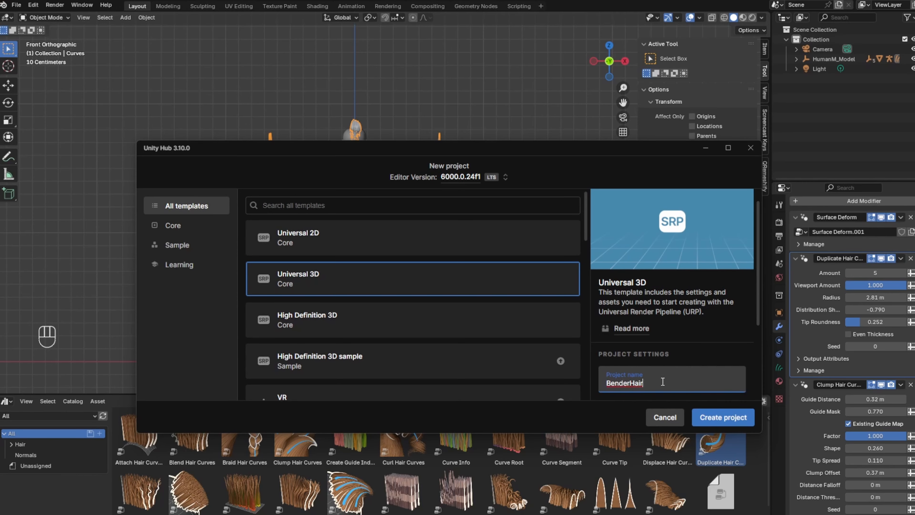
- Create the project and bring up the Unity Learn page "Prepare your project" in the browser
left_click(718, 420)
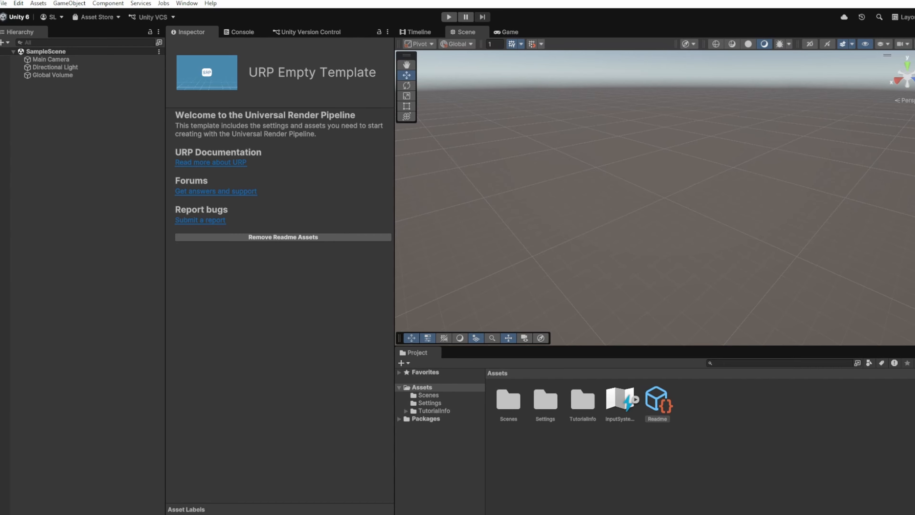
left_click_drag(914, 161, 302, 58)
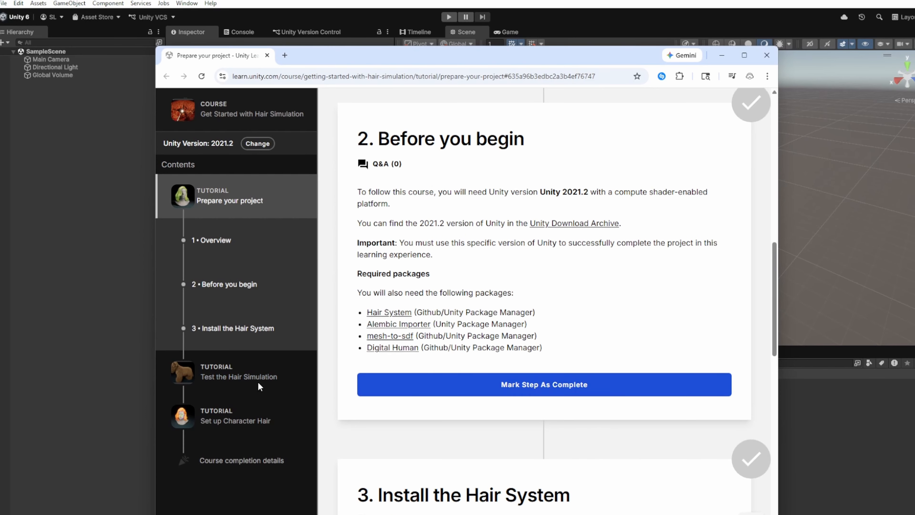
- Read the "Before you begin" section of the hair simulation tutorial and its list of required packages
scroll(258, 382, "up", 7)
scroll(258, 382, "down", 9)
scroll(308, 275, "up", 12)
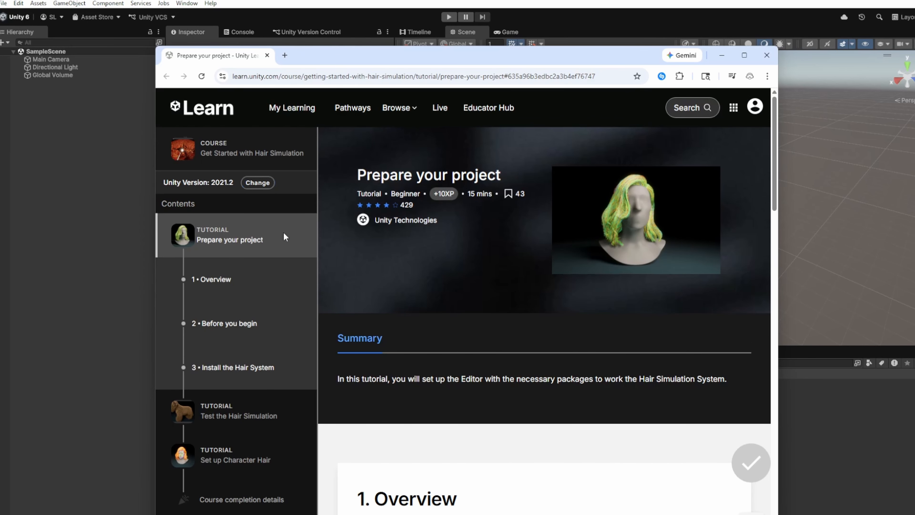
scroll(455, 311, "down", 10)
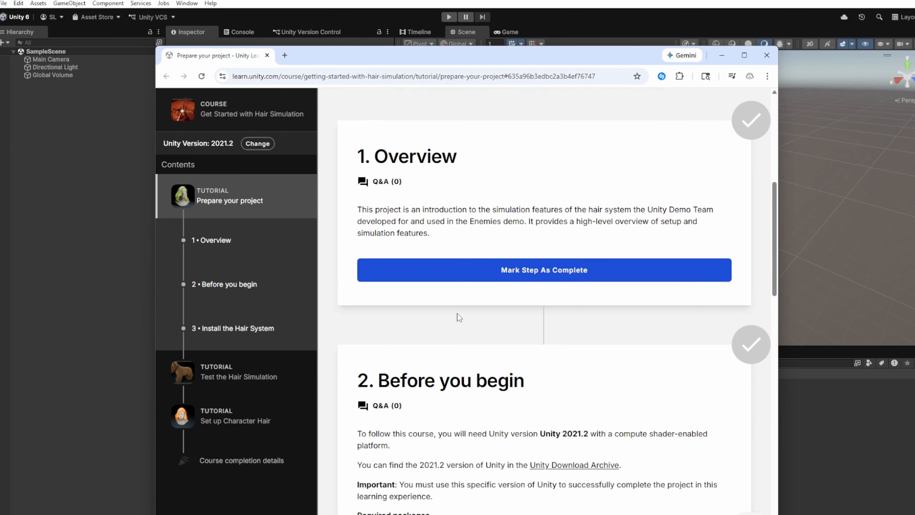
scroll(457, 312, "down", 7)
scroll(389, 337, "up", 8)
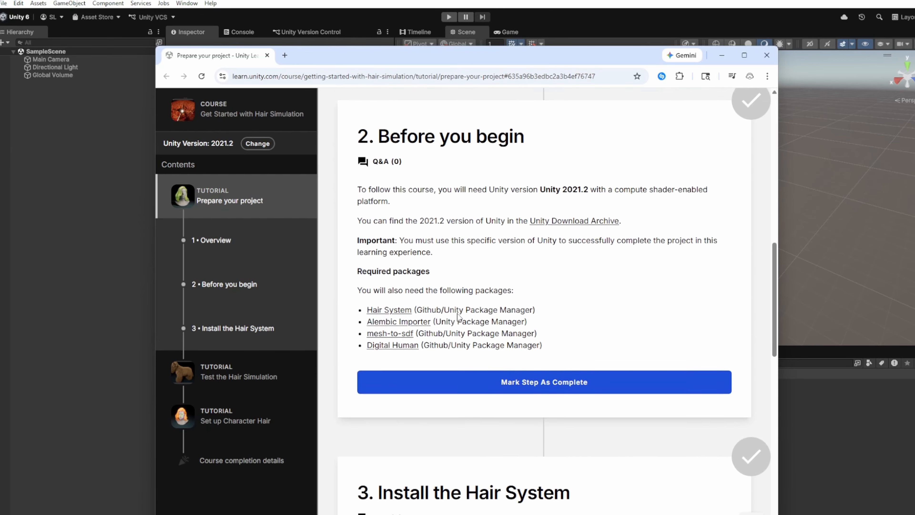
left_click_drag(357, 340, 567, 398)
left_click(576, 384)
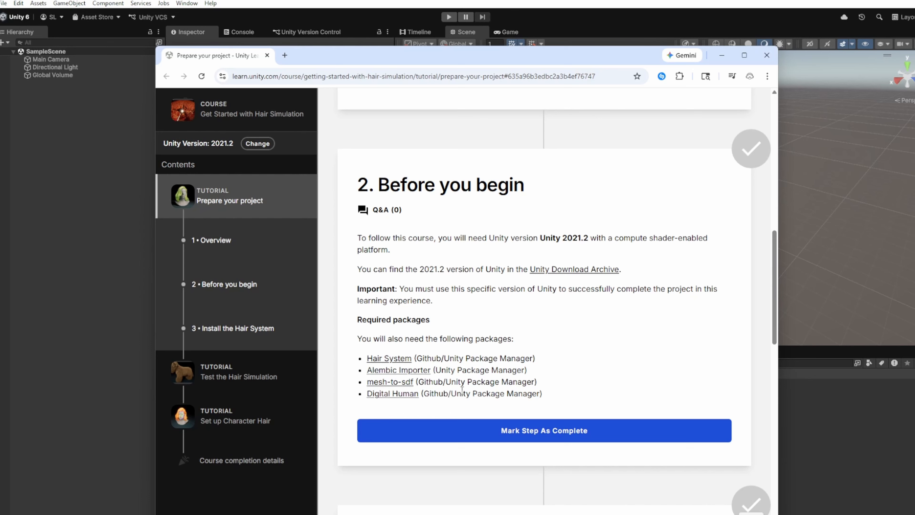
- Open the Hair System, mesh-to-sdf and Digital Human package links in new browser tabs
right_click(401, 360)
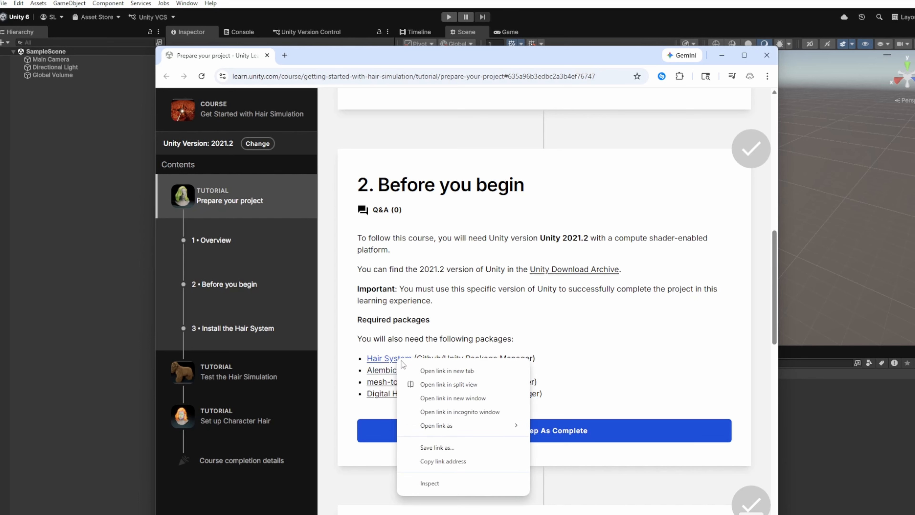
left_click(407, 370)
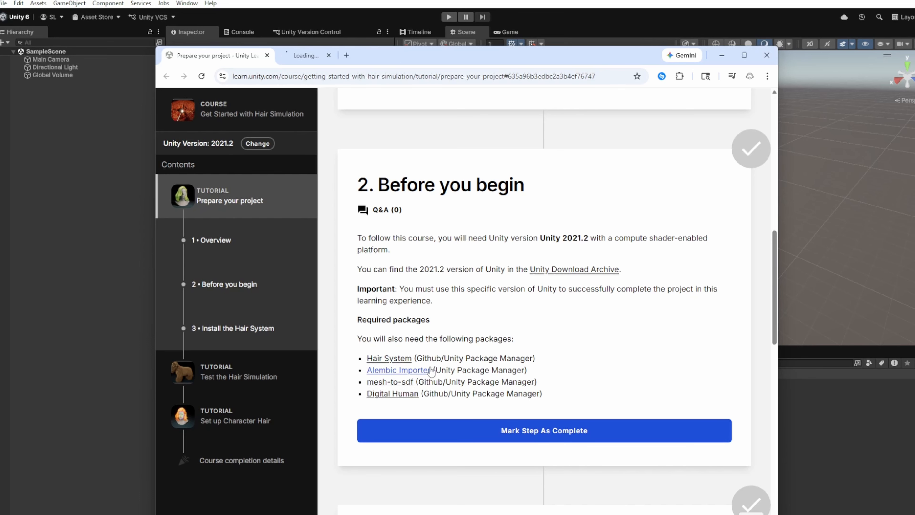
right_click(394, 383)
left_click(425, 359)
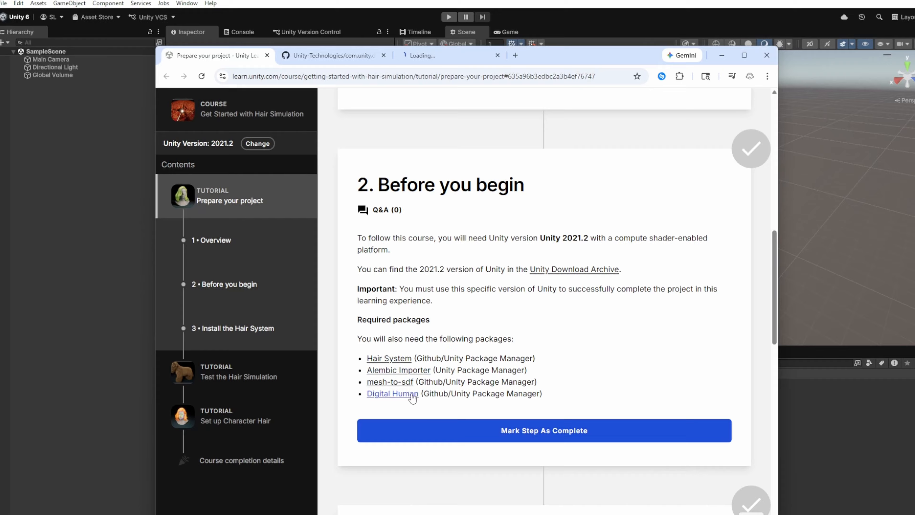
right_click(399, 394)
left_click(425, 400)
- Copy the HTTPS clone URL of the com.unity.demoteam.hair repository and open the Package Manager in Unity
left_click(309, 54)
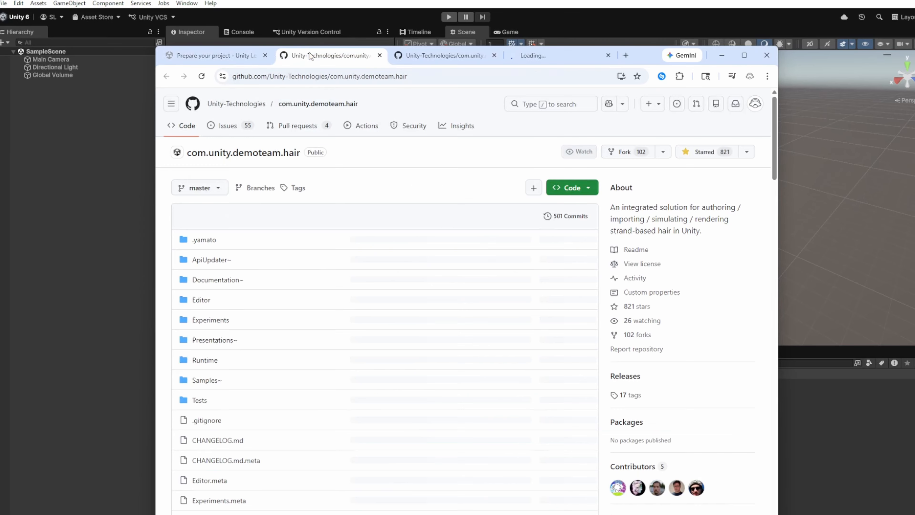
left_click(589, 189)
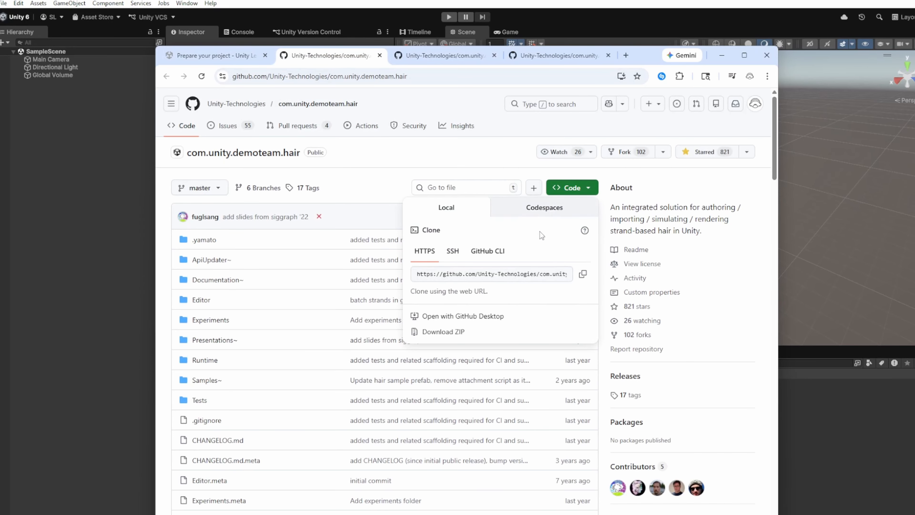
left_click(582, 273)
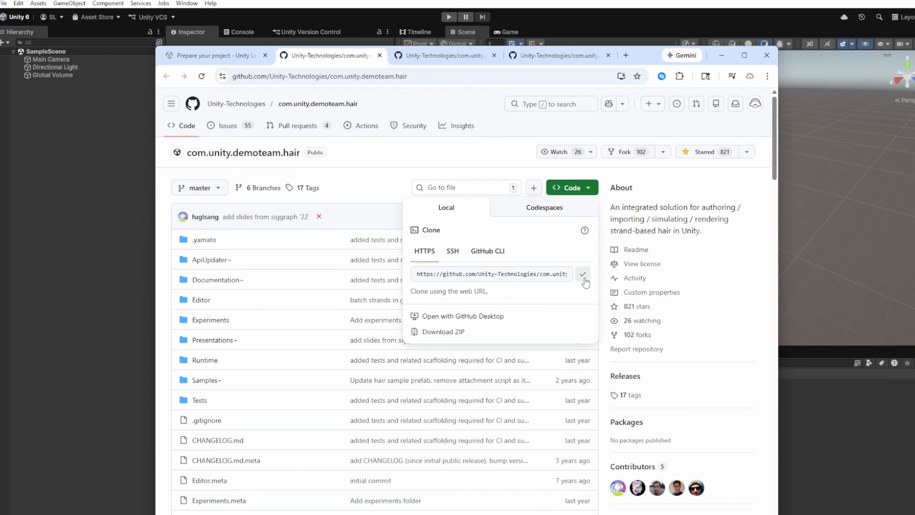
left_click(722, 58)
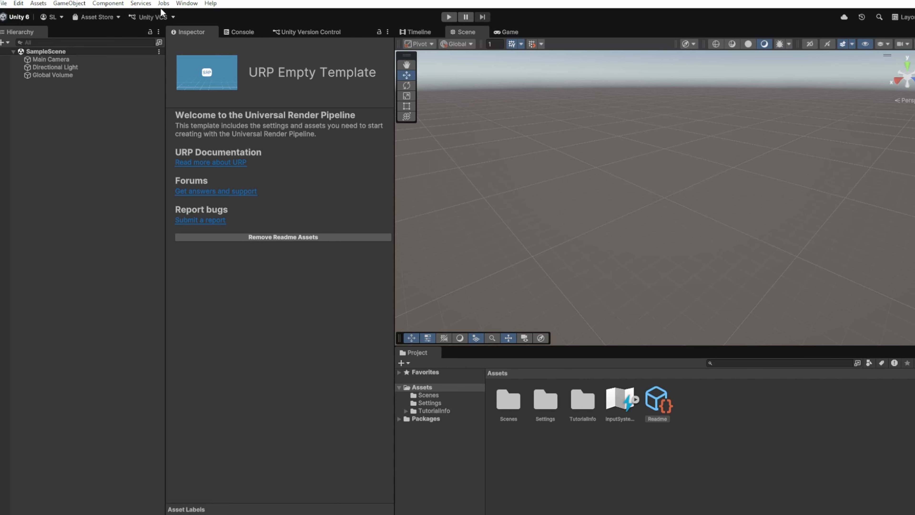
left_click(182, 4)
left_click(206, 101)
- Review the tutorial's required packages again, checking where the Alembic Importer comes from
left_click_drag(913, 155, 274, 58)
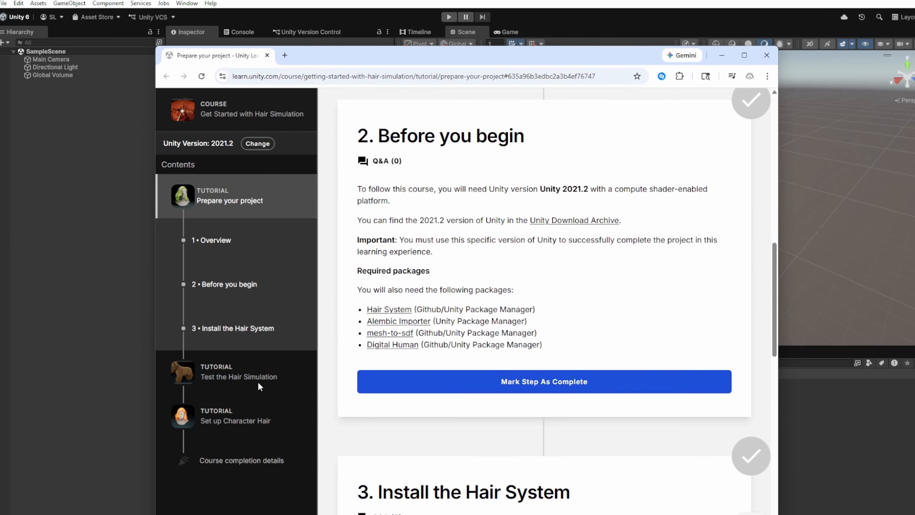
scroll(342, 177, "up", 12)
scroll(456, 312, "down", 13)
scroll(458, 316, "up", 3)
left_click_drag(356, 335, 543, 396)
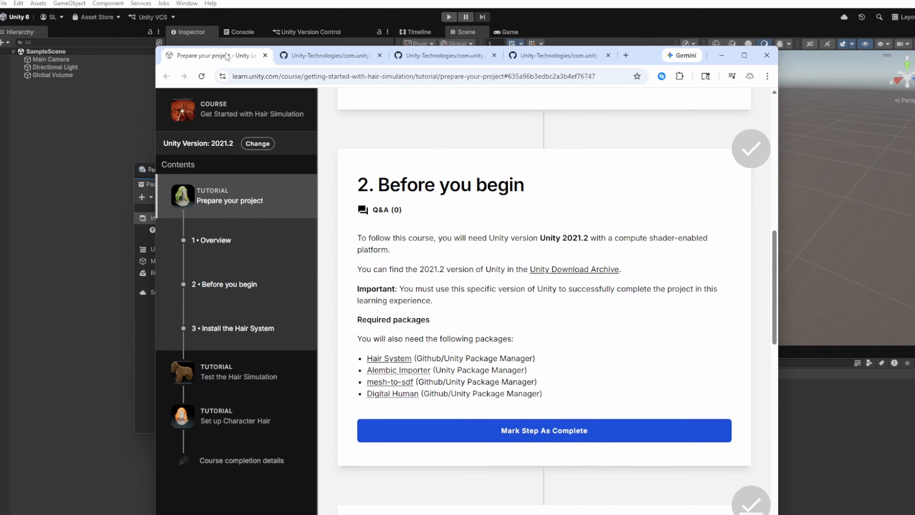
left_click_drag(535, 370, 433, 369)
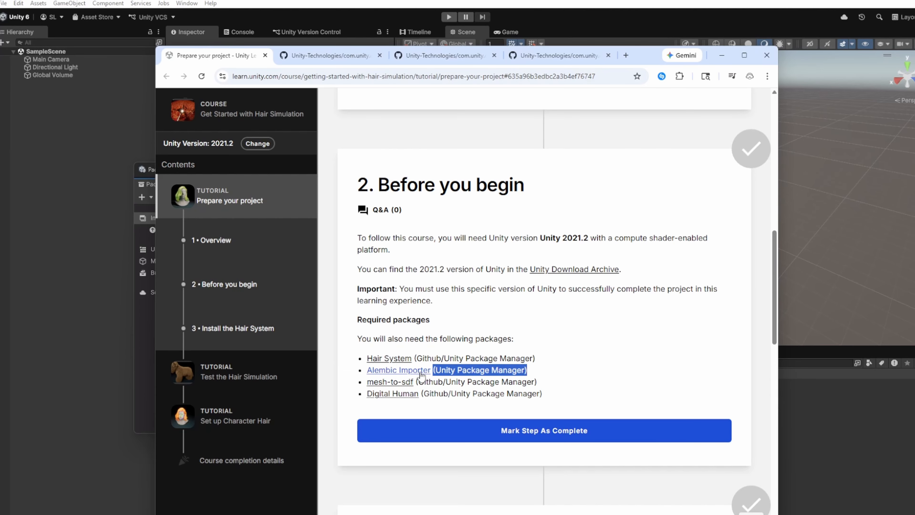
right_click(371, 394)
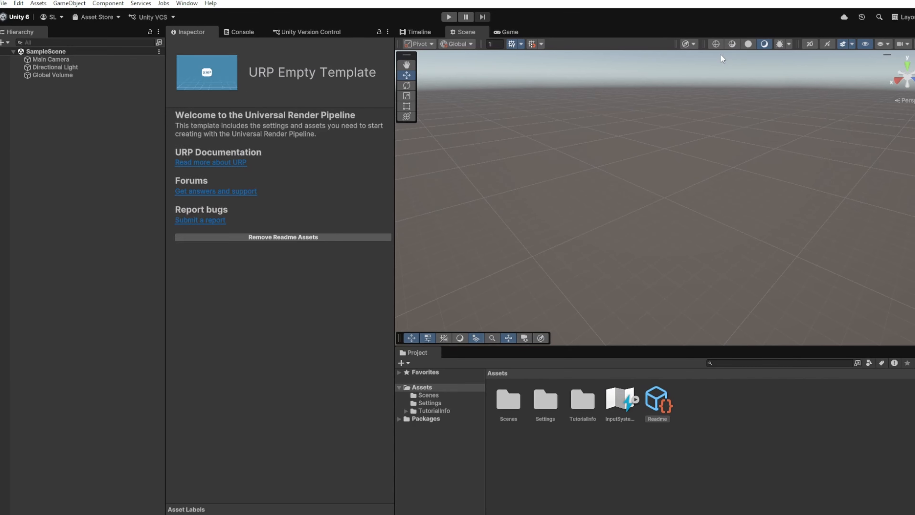
- Find the Alembic package in the Unity Registry of the Package Manager and install it
left_click(186, 3)
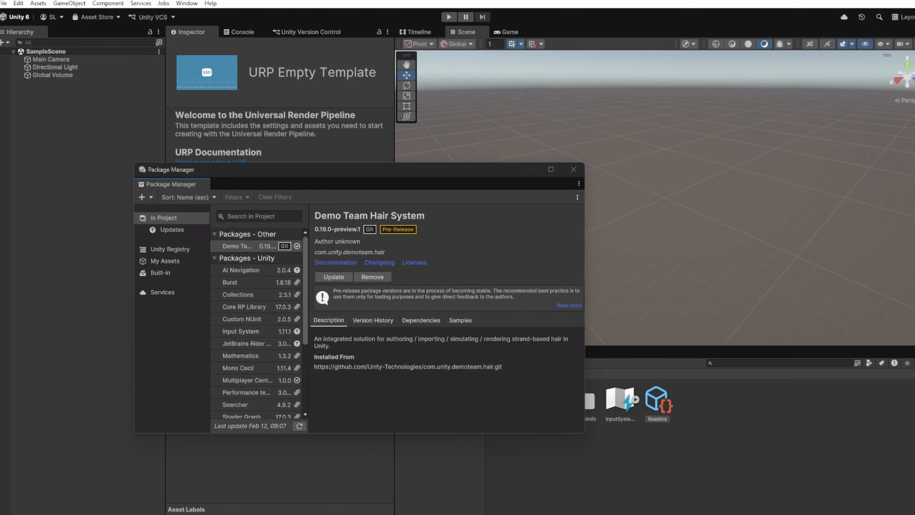
left_click(170, 249)
left_click(243, 217)
type("Alembic")
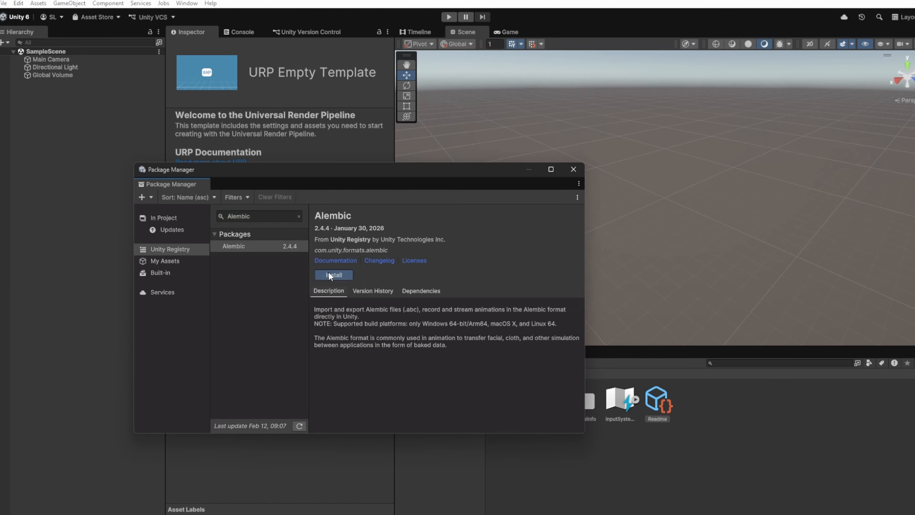
left_click(330, 275)
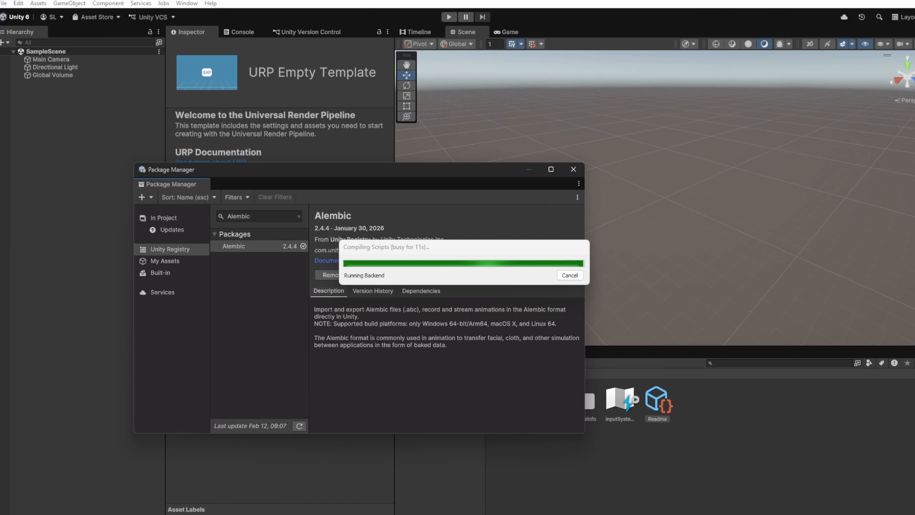
- Switch to the browser and copy the HTTPS clone URL of the com.unity.demoteam.mesh-to-sdf repository
key("alt+Tab")
left_click(427, 55)
left_click(572, 188)
left_click(582, 274)
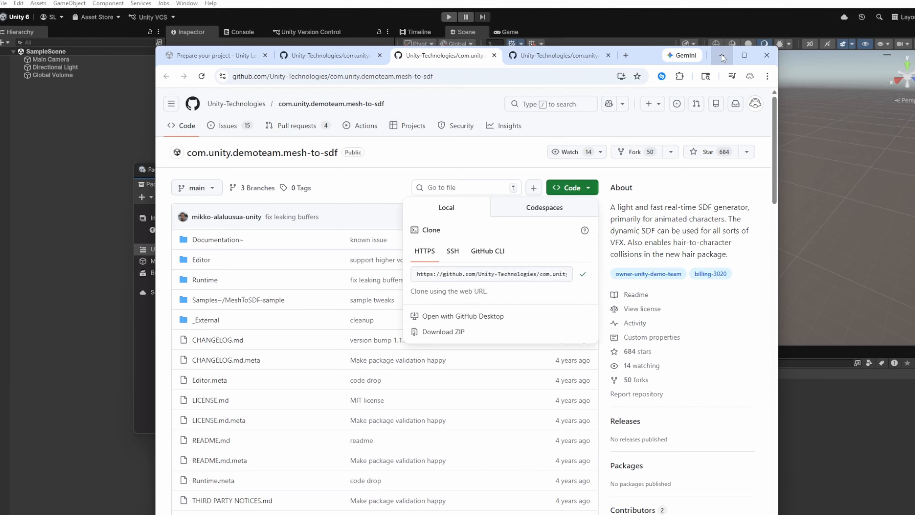
left_click(722, 55)
left_click(145, 196)
left_click(174, 226)
key("ctrl+v")
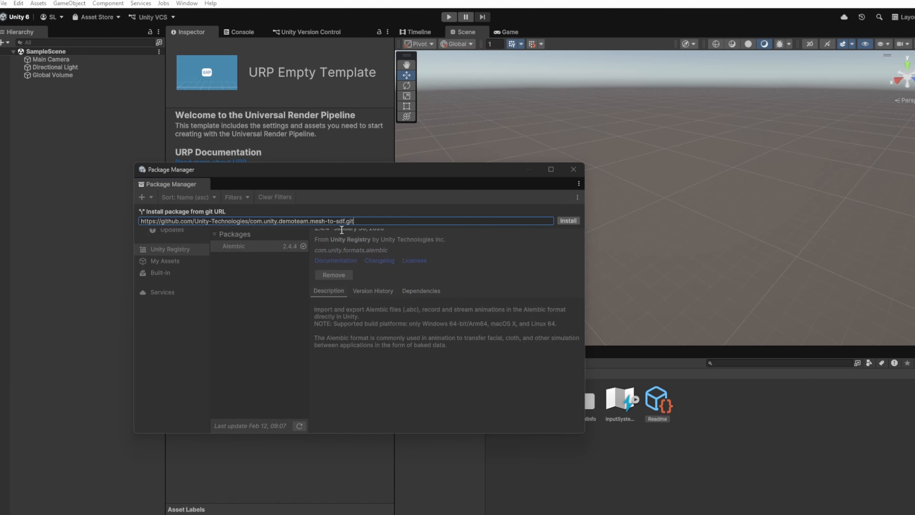
key("Return")
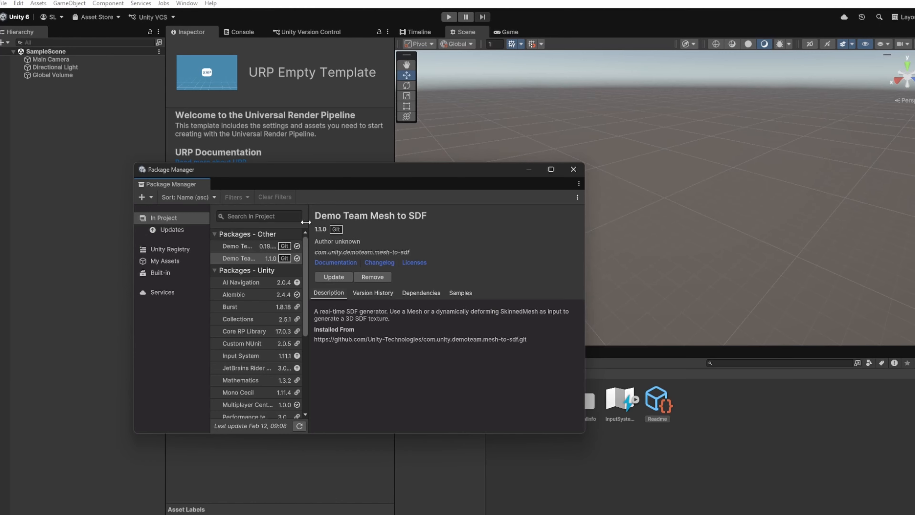
- Install the Digital Human package from its git URL
left_click(145, 196)
left_click(174, 226)
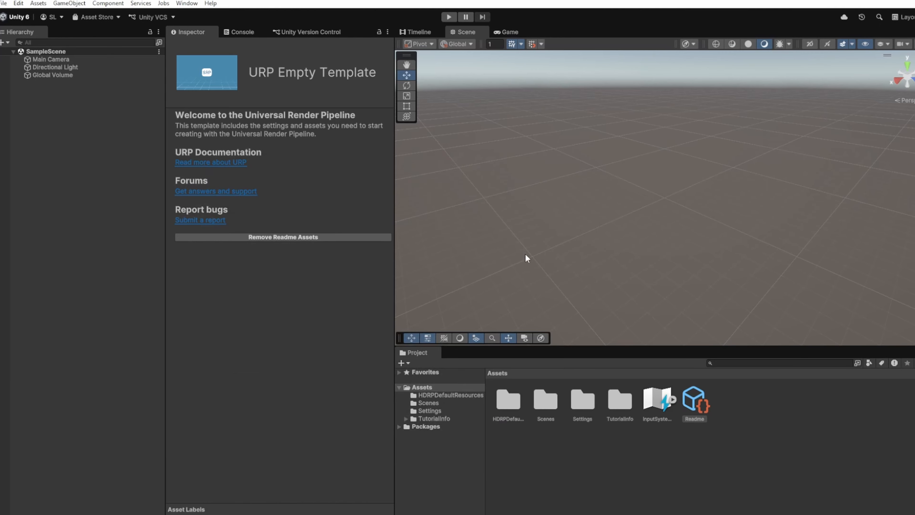
- Narrow the Inspector to enlarge the Scene view and create a new scene from the Standard (URP) template
left_click_drag(396, 195, 347, 208)
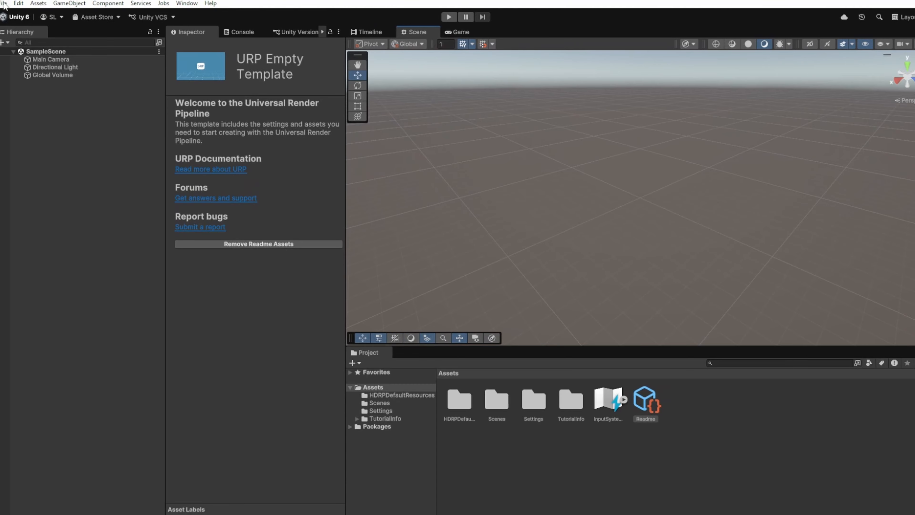
left_click(4, 4)
left_click(30, 15)
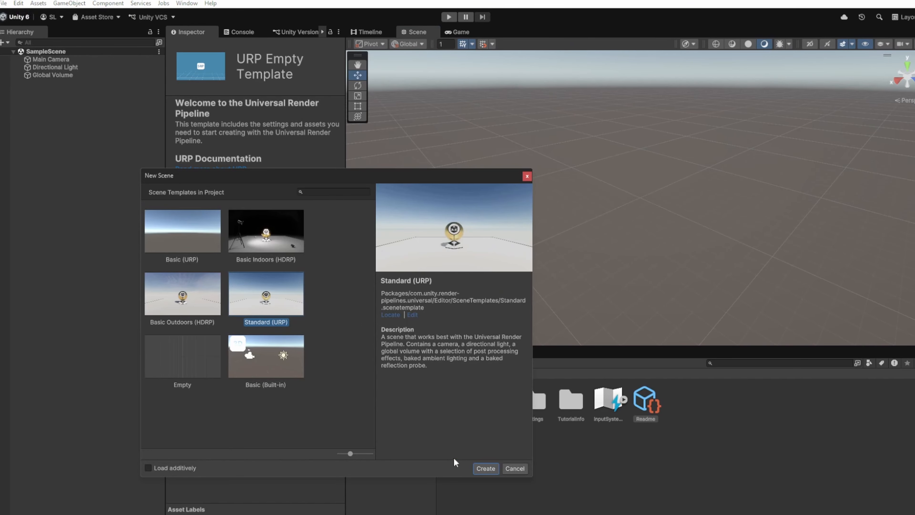
left_click(486, 468)
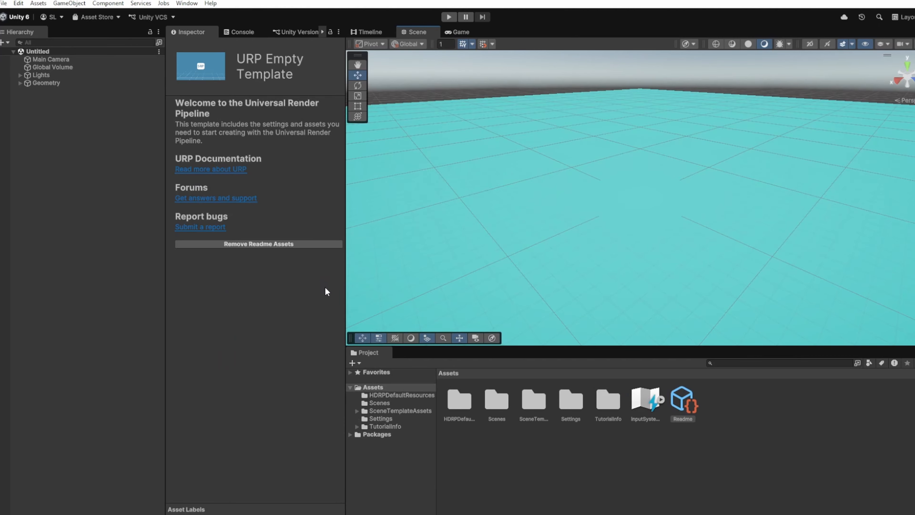
- Delete the UnityMaterialBall_Gold object from the Geometry group
left_click(18, 83)
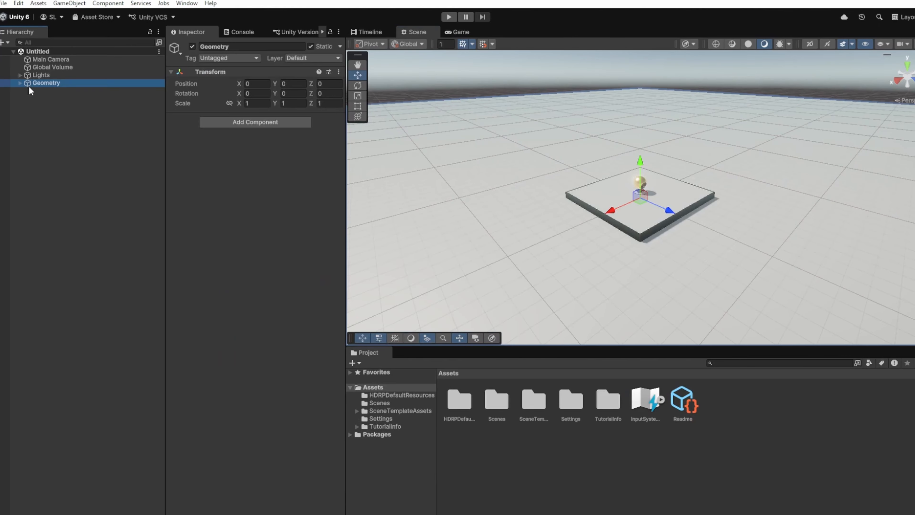
left_click(20, 83)
double_click(51, 105)
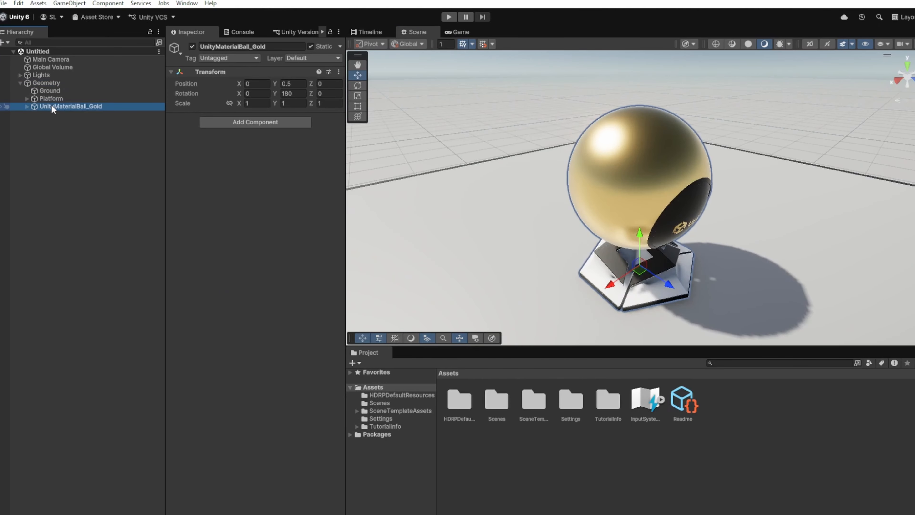
right_click(52, 105)
left_click(63, 176)
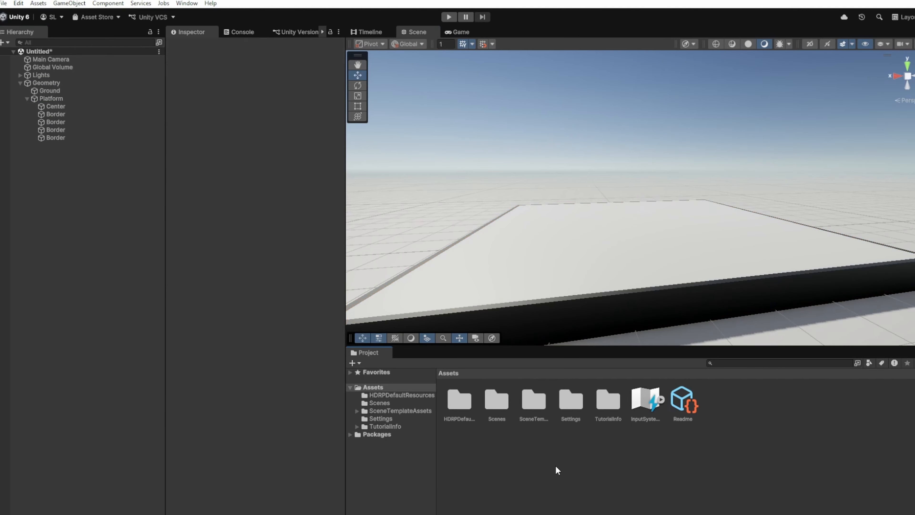
- Create a folder named Bender in Assets and open it
right_click(556, 465)
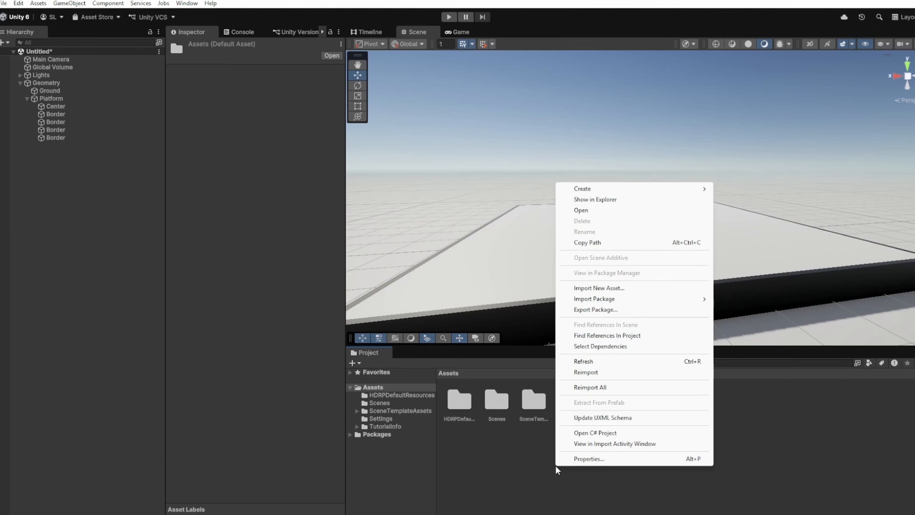
mouse_move(687, 188)
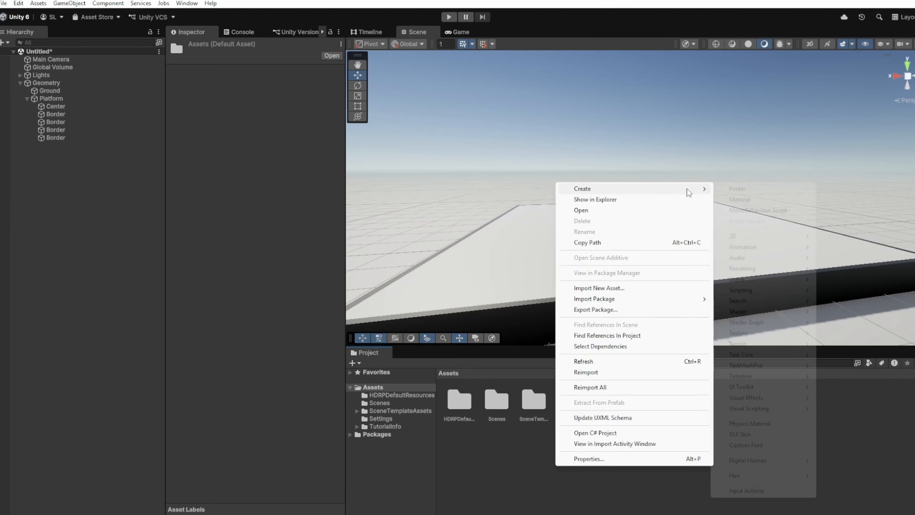
left_click(727, 189)
key("BackSpace")
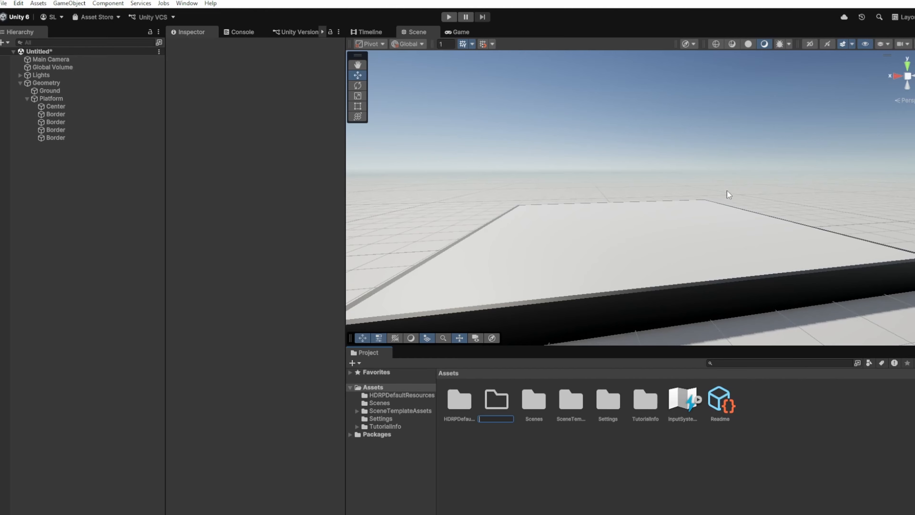
key("Return")
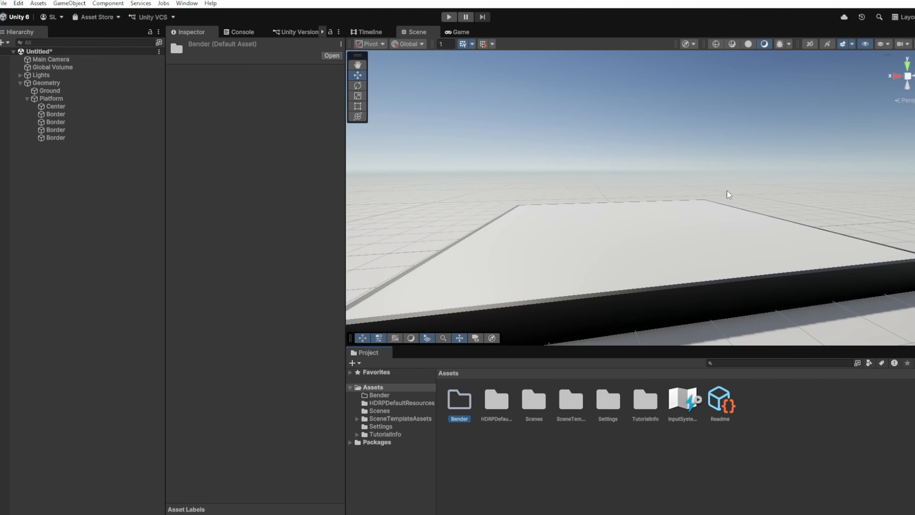
double_click(461, 400)
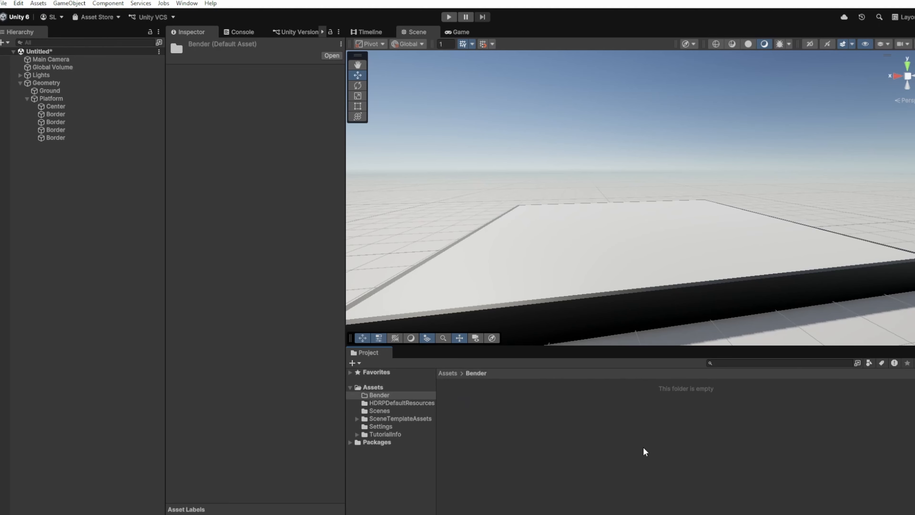
- Bring up the Human Melee Animations package from My Assets in the Package Manager
left_click(187, 3)
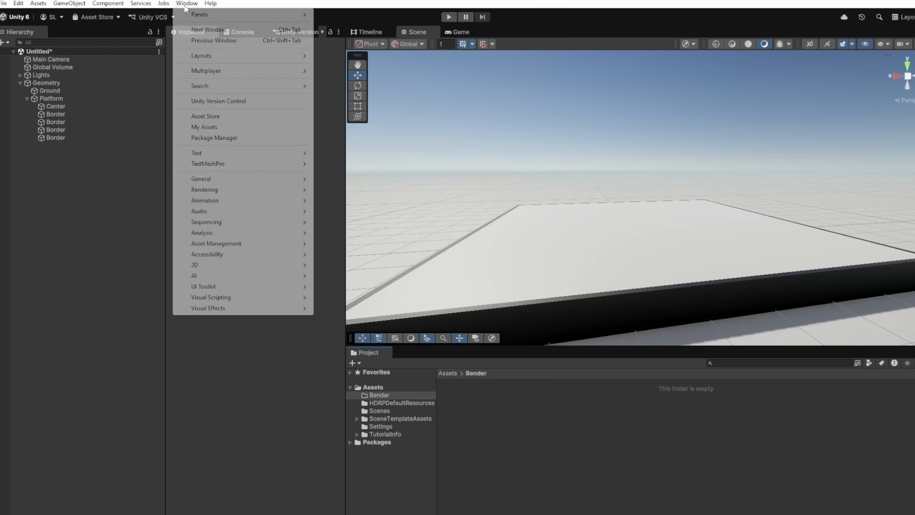
left_click(214, 138)
left_click(166, 261)
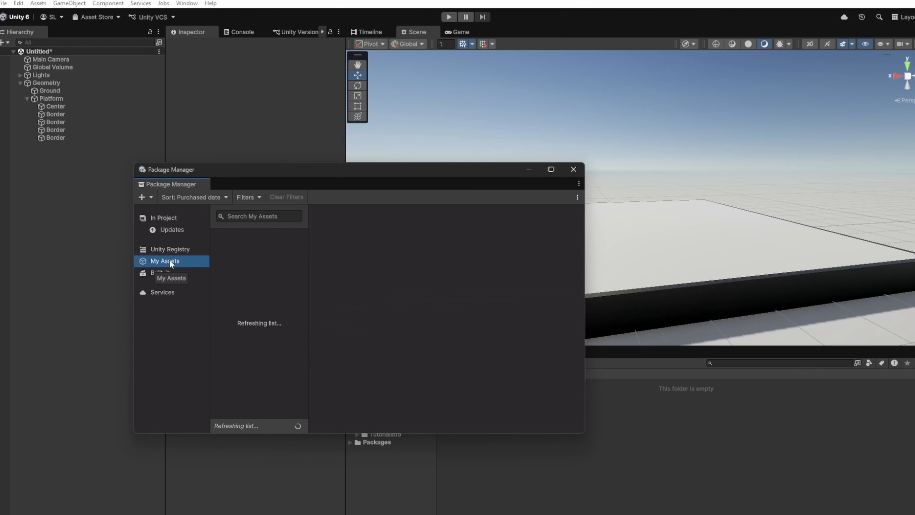
left_click(236, 247)
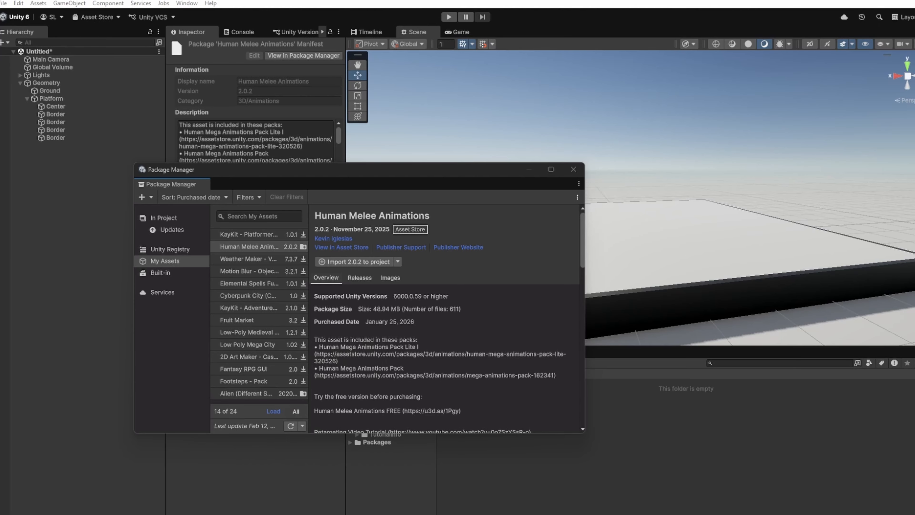
- Review the Human Melee Animations page on the Asset Store, including its preview media and render pipeline compatibility
left_click(341, 247)
scroll(173, 455, "down", 5)
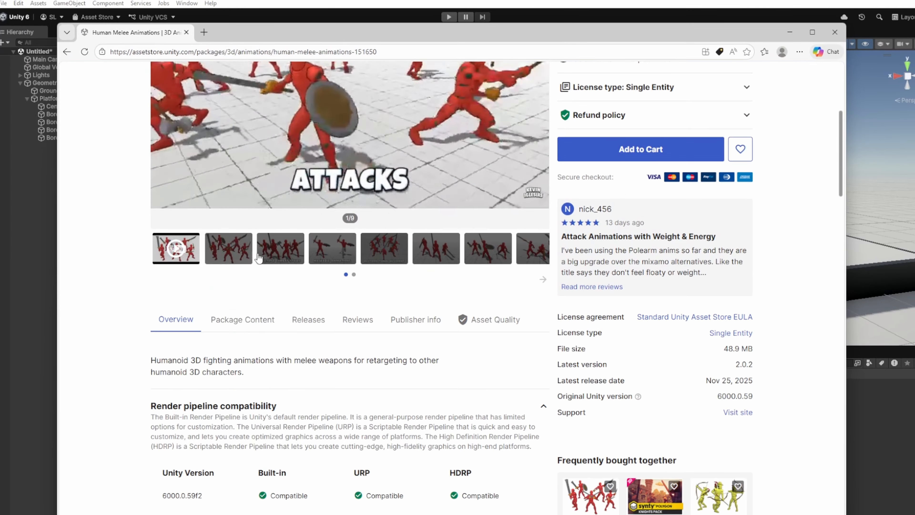
scroll(173, 456, "up", 4)
left_click(176, 422)
scroll(445, 429, "down", 10)
scroll(447, 427, "up", 12)
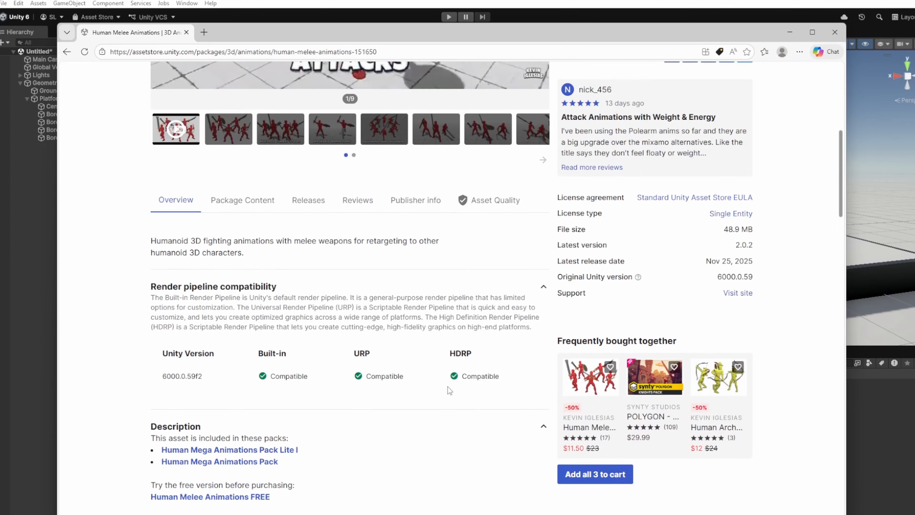
left_click(835, 32)
- Import all contents of the Human Melee Animations package into the project and close the Package Manager
left_click(328, 262)
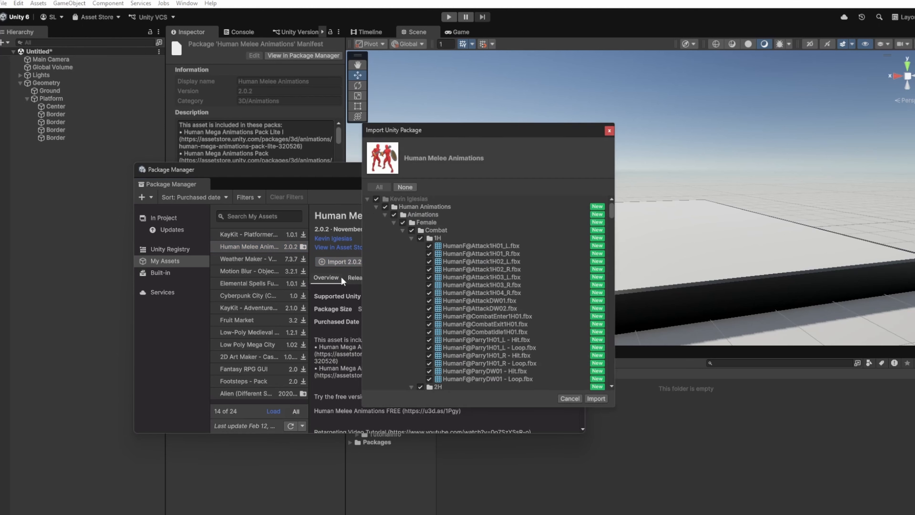
key("Return")
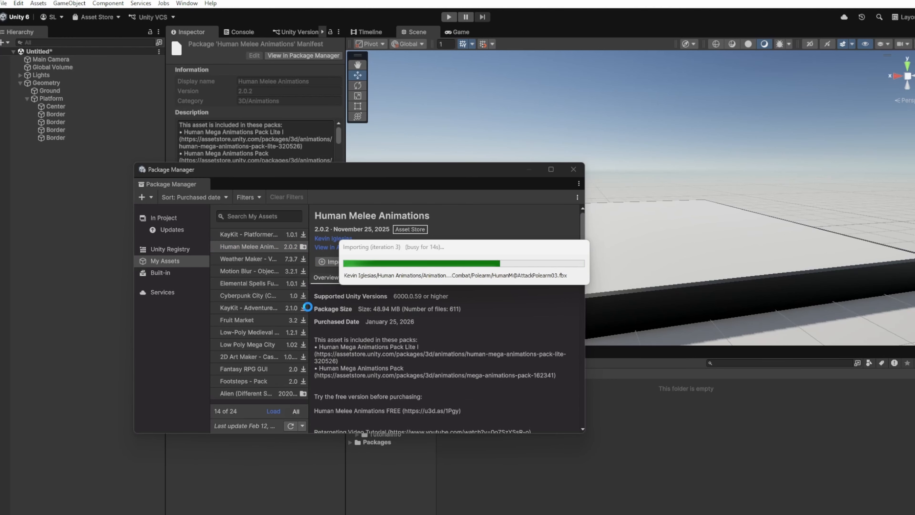
left_click(493, 294)
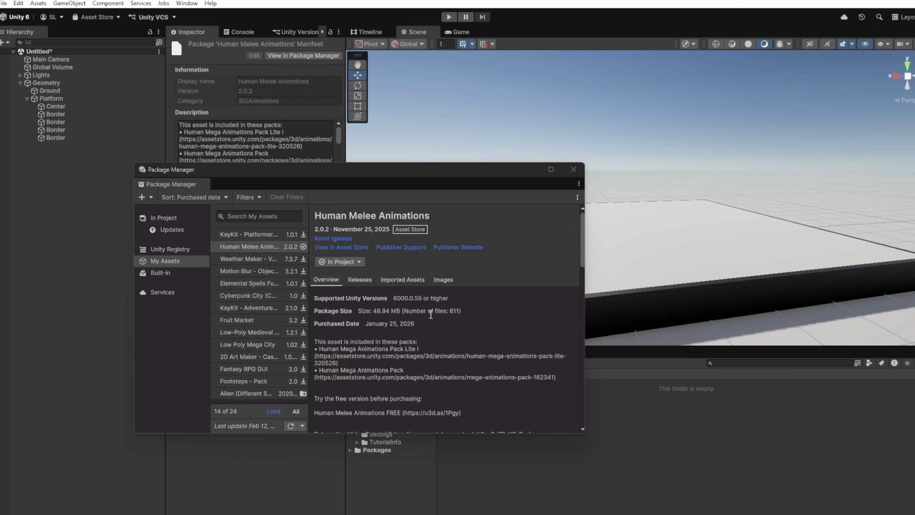
left_click(573, 169)
- Open the Characters prefab folder inside Human Animations > Unity Demo Scenes > Human Melee Animations > Prefabs
left_click(388, 410)
double_click(460, 399)
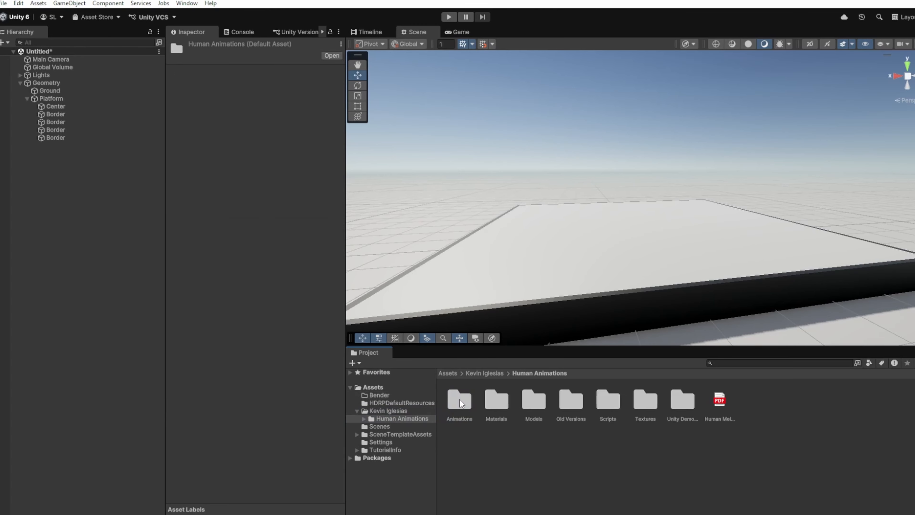
double_click(684, 399)
double_click(459, 399)
double_click(570, 399)
double_click(459, 399)
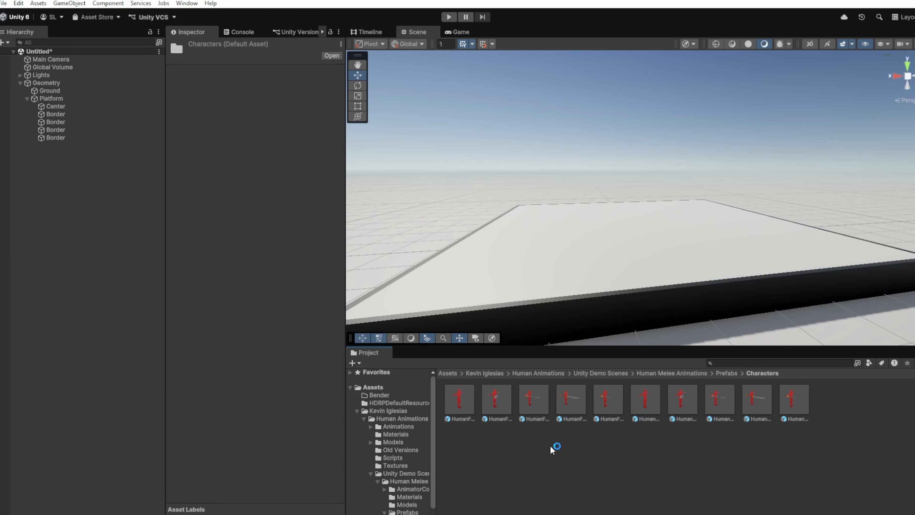
- Preview the HumanM_Dummy_Red character prefabs to compare their weapon variants
left_click(682, 401)
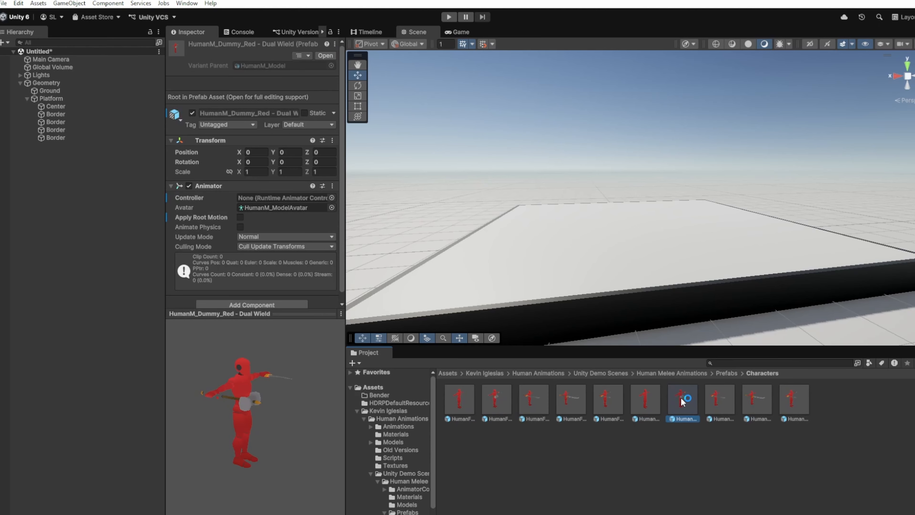
left_click(722, 400)
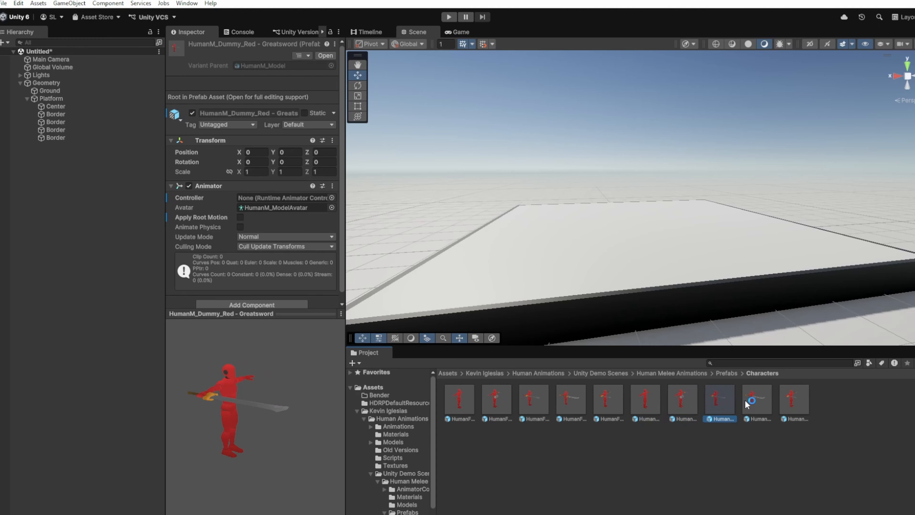
left_click(756, 399)
left_click(795, 397)
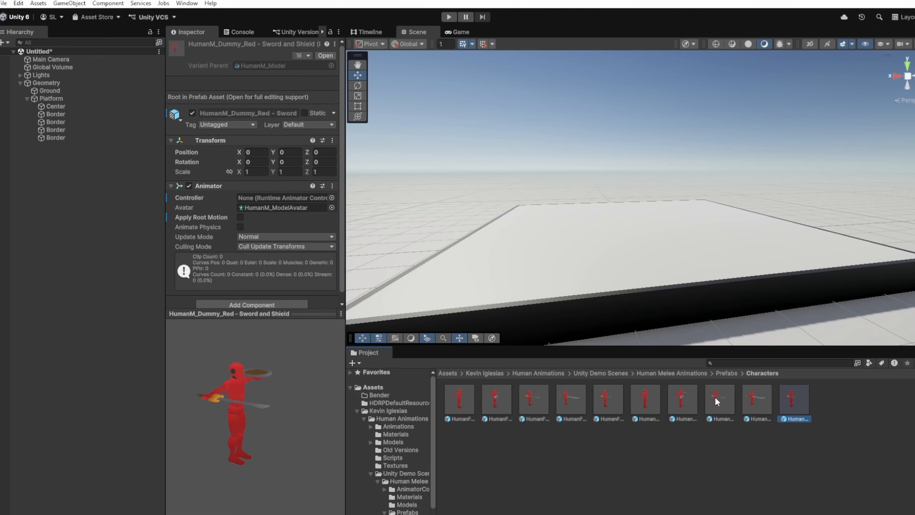
left_click(682, 400)
left_click(649, 400)
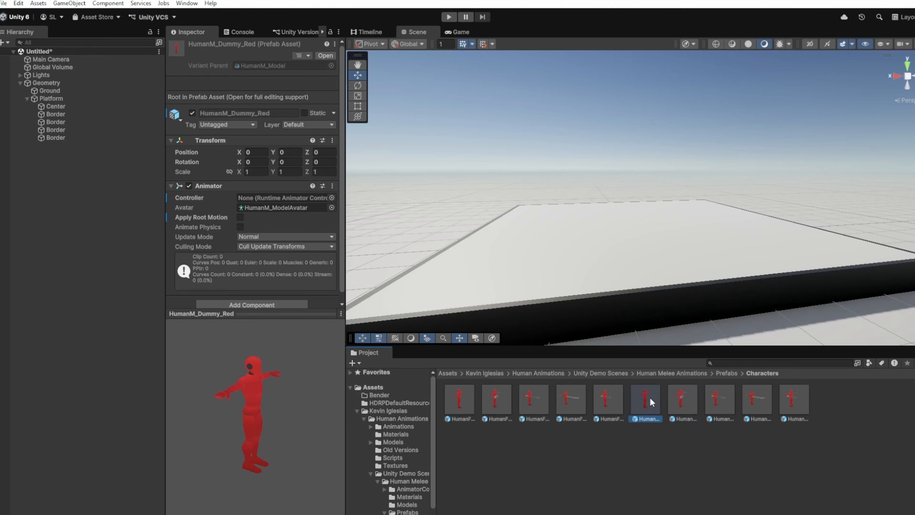
- Place the HumanM_Dummy_Red - Dual Wield prefab on the platform in the scene
left_click(678, 398)
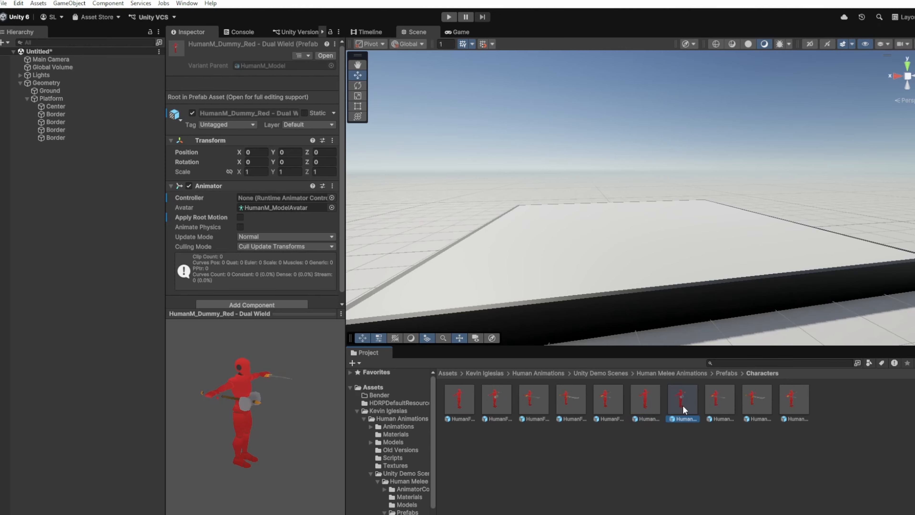
left_click_drag(680, 399, 619, 235)
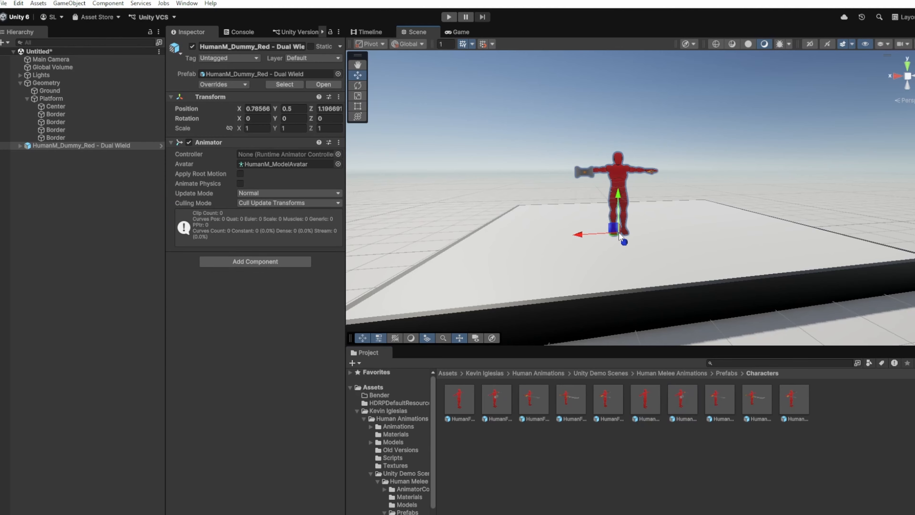
left_click(568, 326)
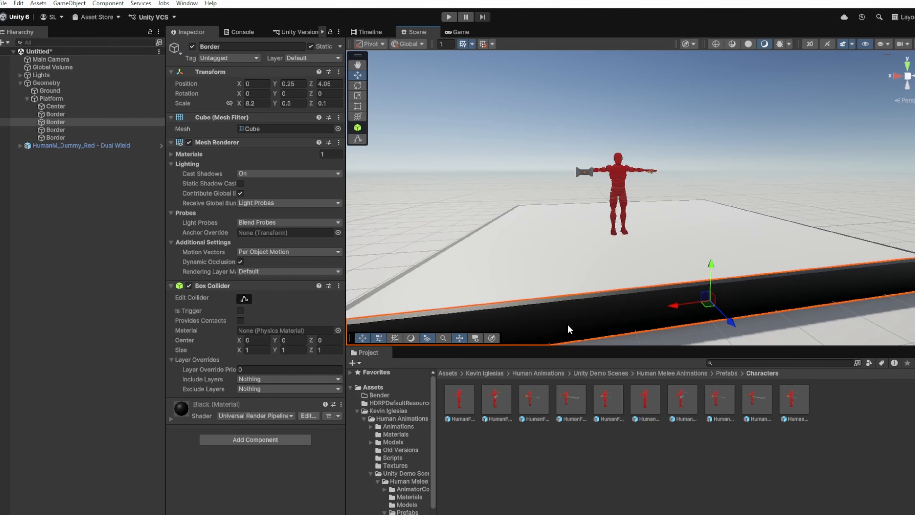
left_click_drag(568, 324, 641, 316, "alt")
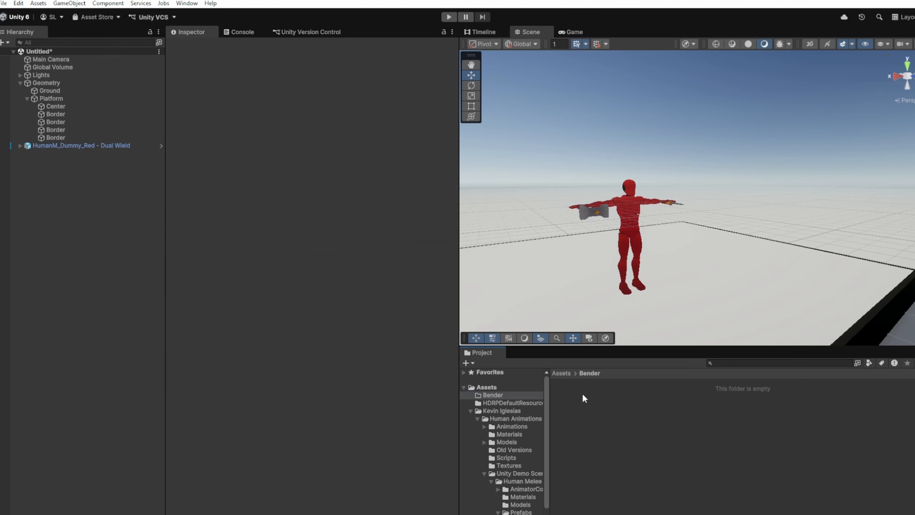
- Open the asset creation options for the Bender folder
right_click(583, 395)
mouse_move(671, 115)
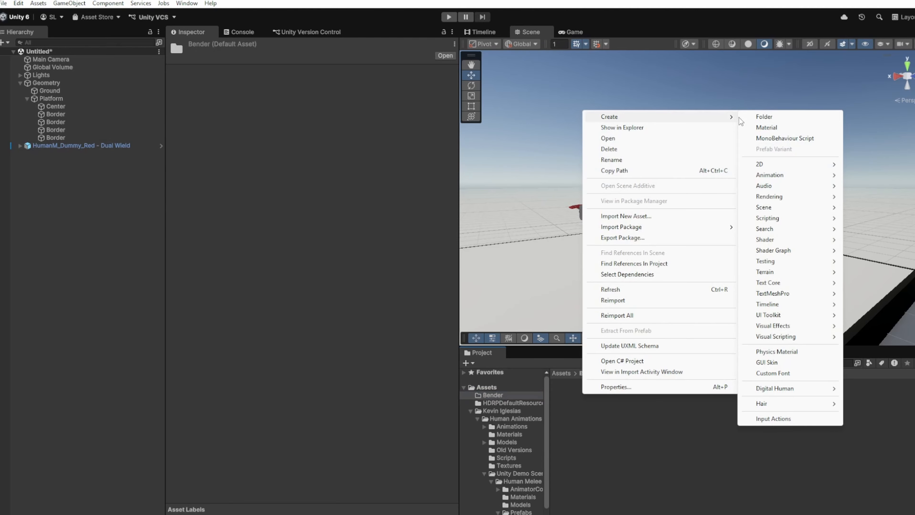